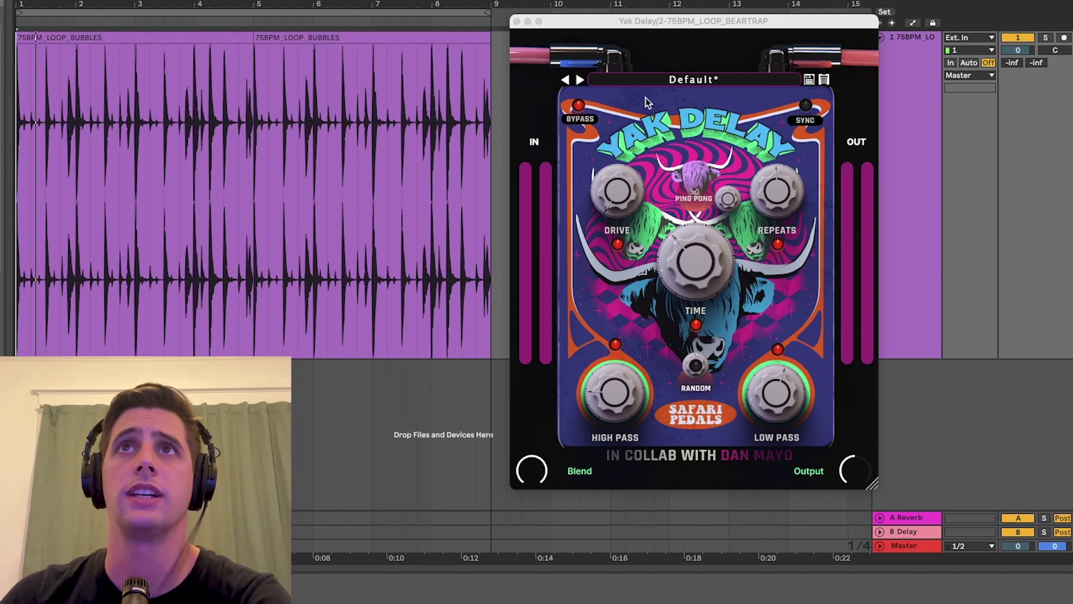
# Take the Yak Delay out of bypass and audition the drum loop through the default settings.
pyautogui.click(579, 110)
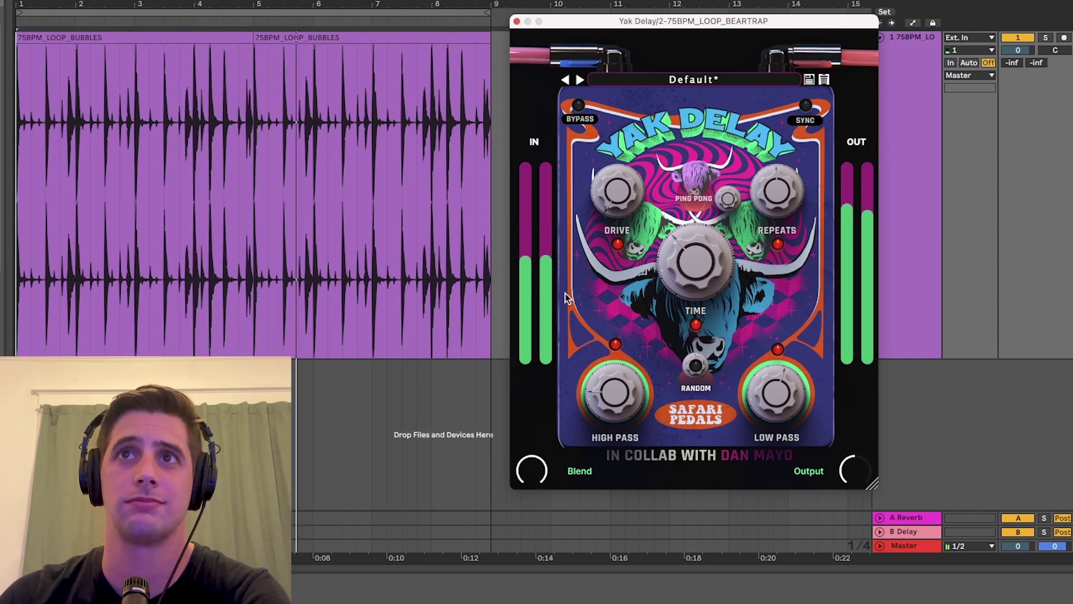
pyautogui.press('space')
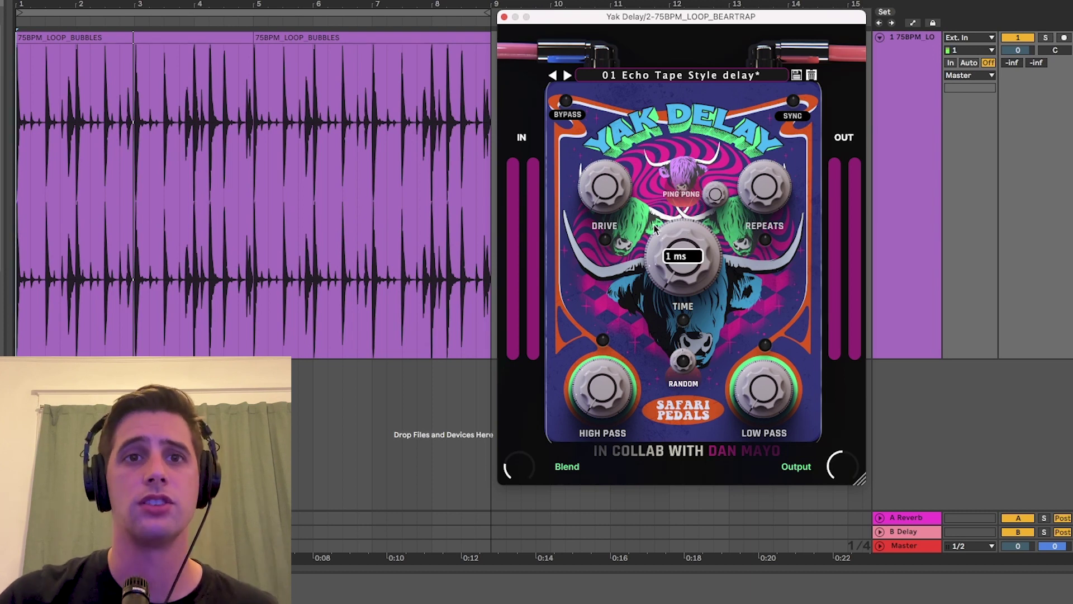
# Play the drum loop through the echo tape delay preset, set Blend to 100%, and restart playback.
pyautogui.press('space')
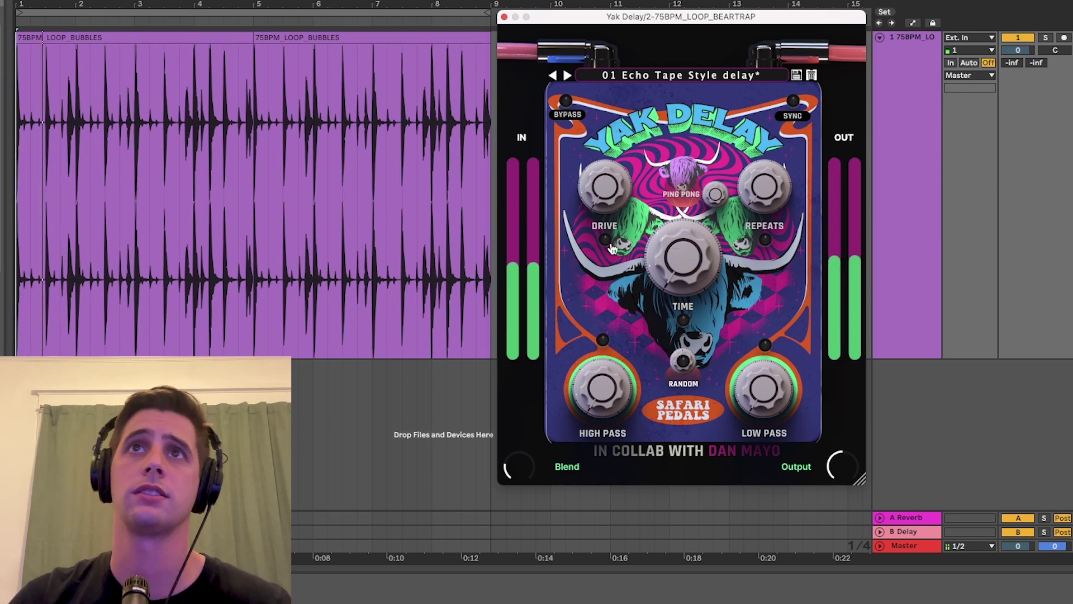
pyautogui.moveTo(519, 466); pyautogui.dragTo(523, 413)
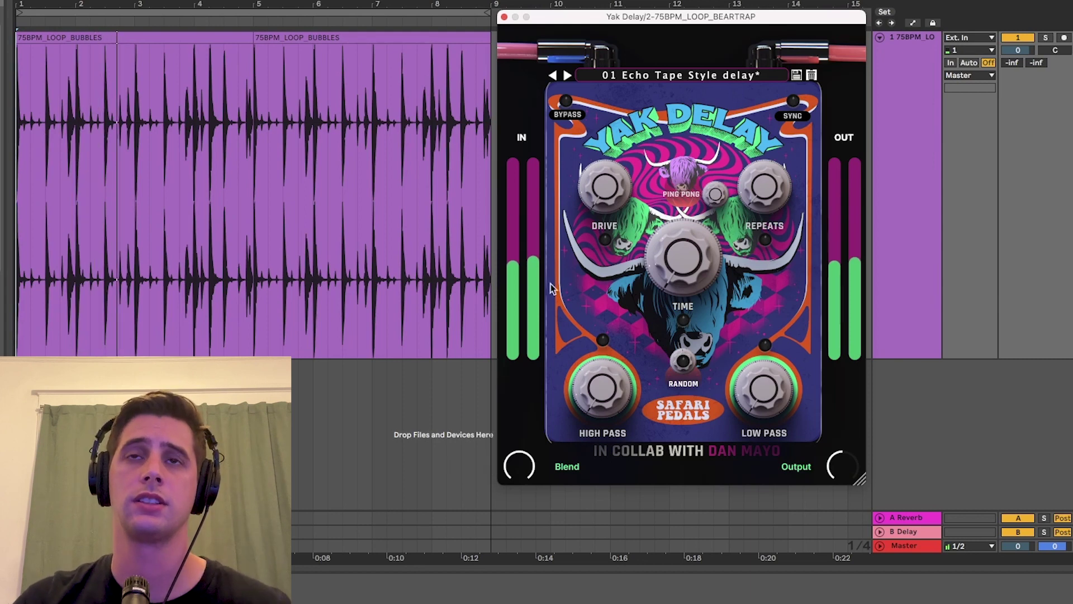
pyautogui.press('space')
pyautogui.press('space')
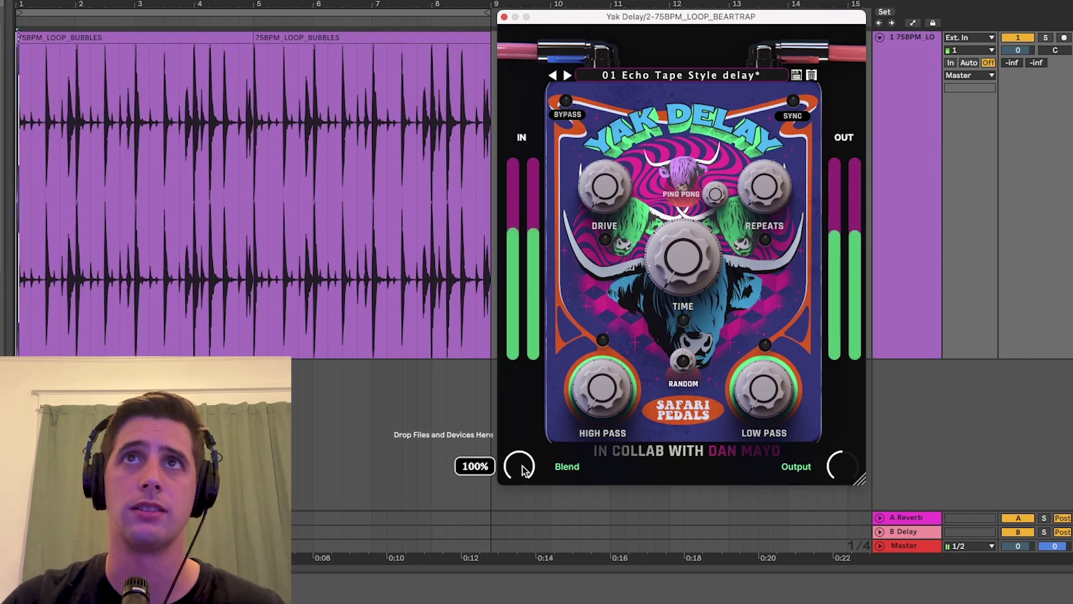
# Sweep the Drive amount up and down while the loop plays, finishing with it raised.
pyautogui.moveTo(611, 190); pyautogui.dragTo(633, 41)
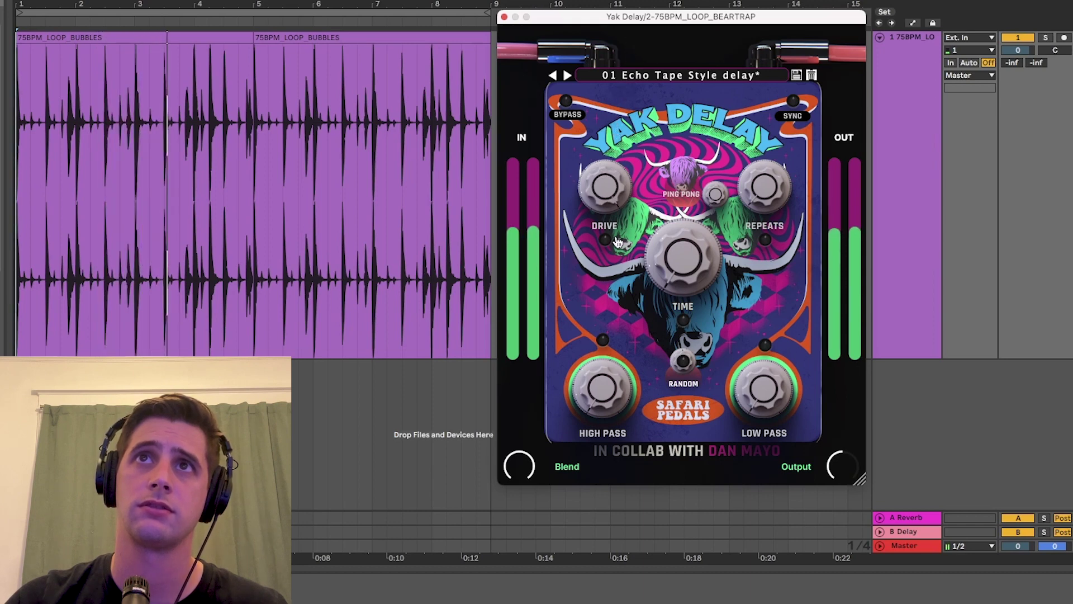
pyautogui.moveTo(611, 193); pyautogui.dragTo(613, 252)
pyautogui.moveTo(611, 213); pyautogui.dragTo(612, 186)
pyautogui.press('space')
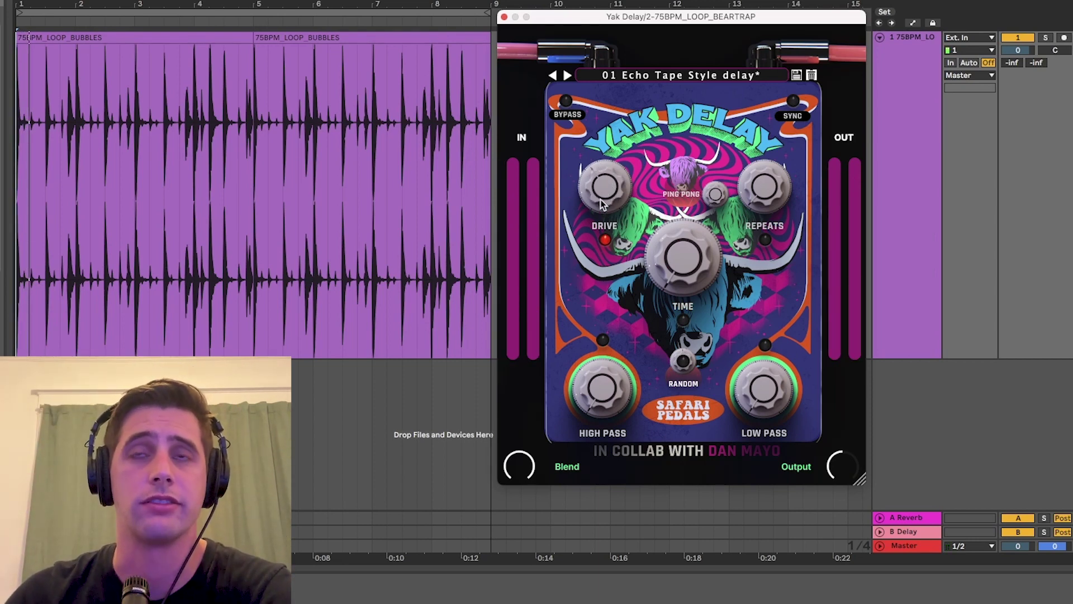
pyautogui.press('space')
pyautogui.moveTo(603, 204); pyautogui.dragTo(622, 137)
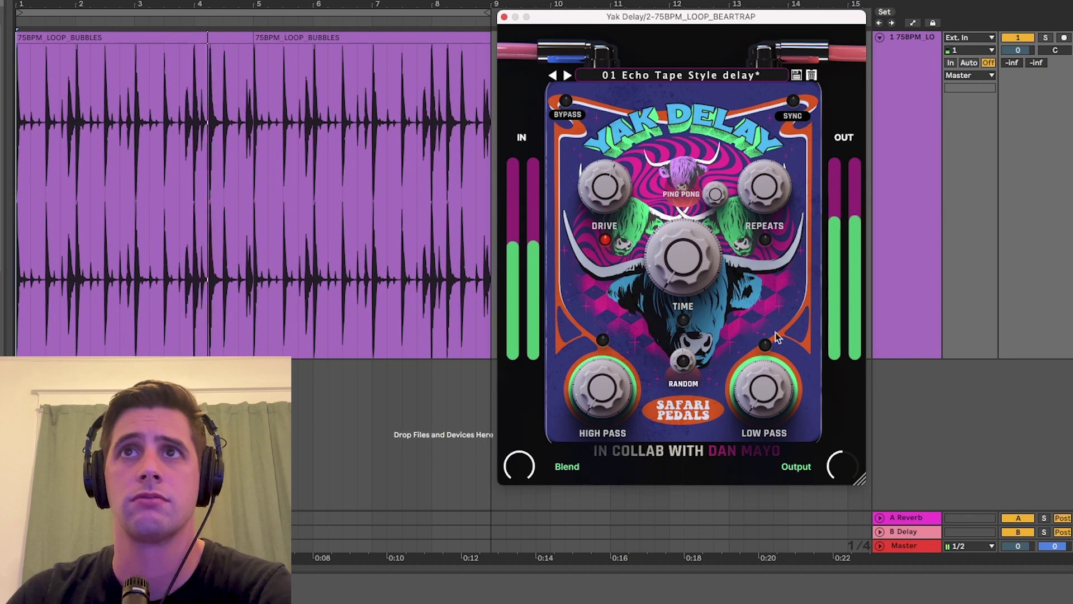
# Switch on the Low Pass filter and sweep its cutoff during playback, bringing it to about 2874 Hz.
pyautogui.click(765, 345)
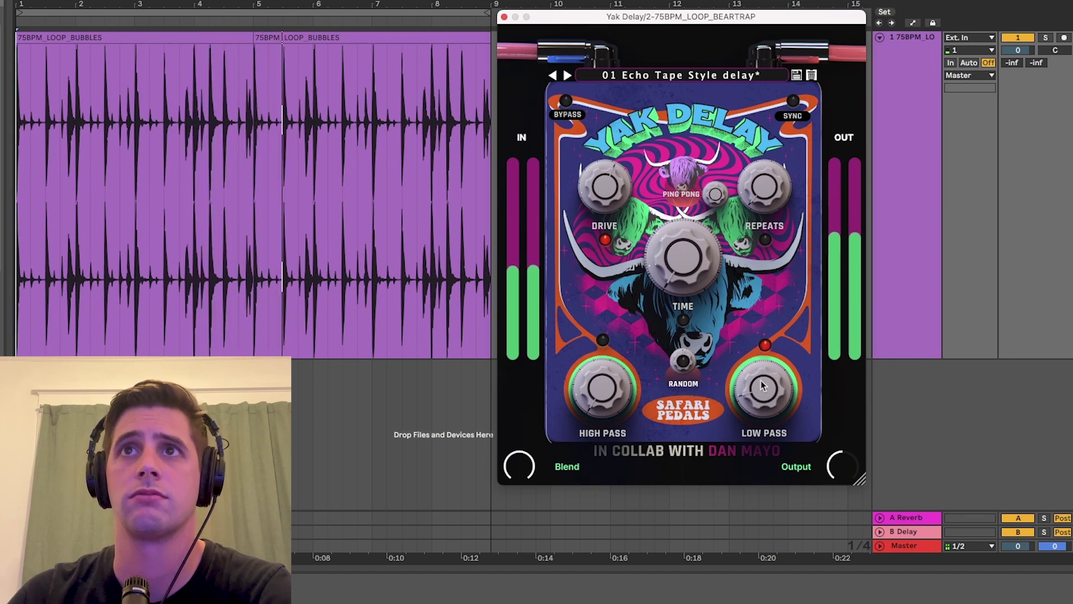
pyautogui.moveTo(763, 385); pyautogui.dragTo(785, 263)
pyautogui.press('space')
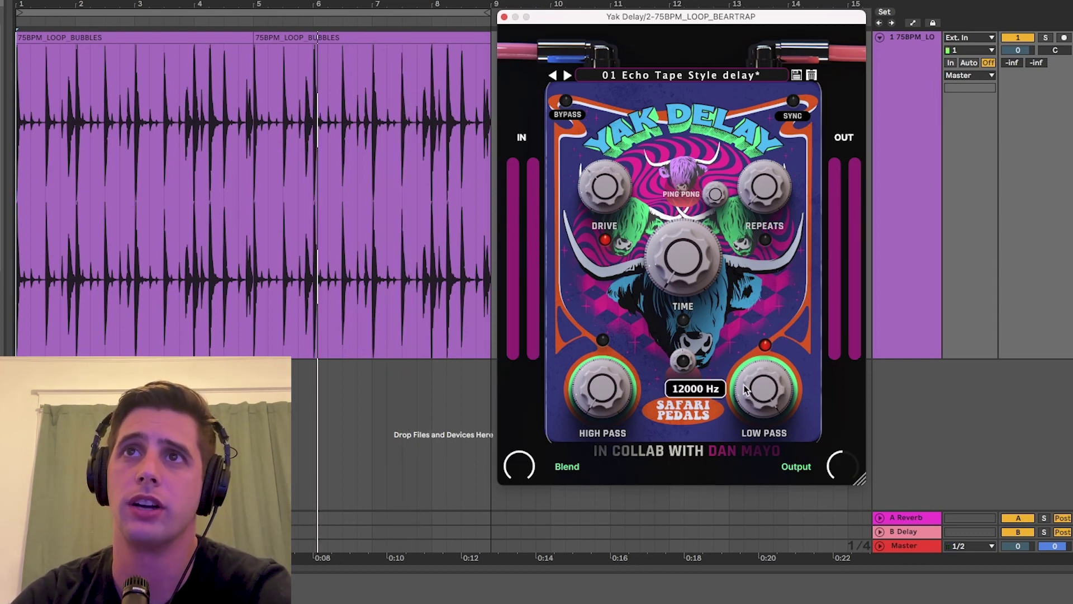
pyautogui.moveTo(764, 379)
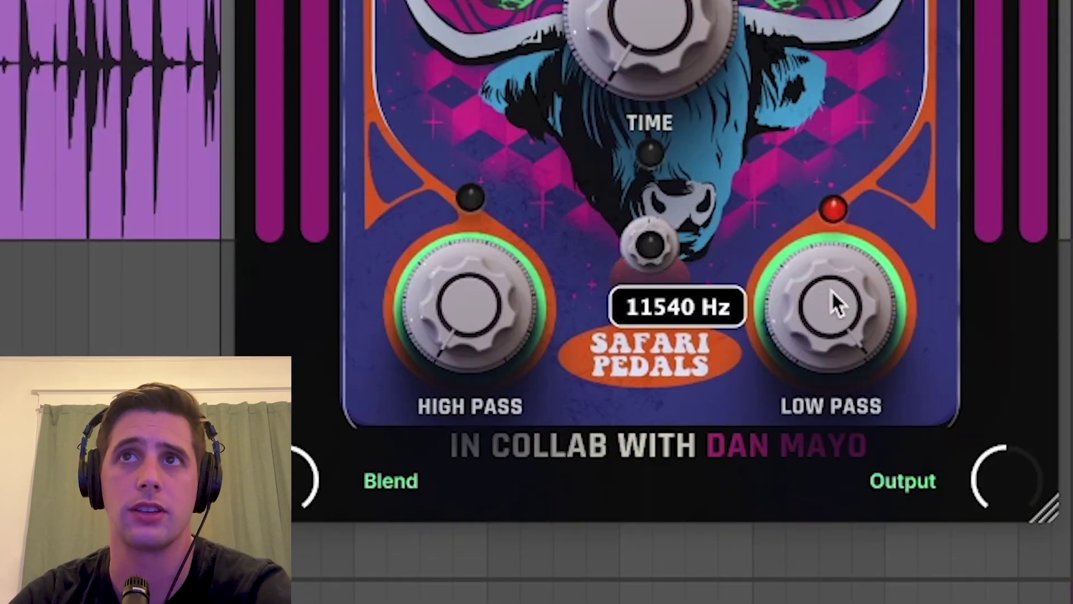
pyautogui.moveTo(832, 291); pyautogui.dragTo(823, 166)
pyautogui.moveTo(822, 270); pyautogui.dragTo(844, 355)
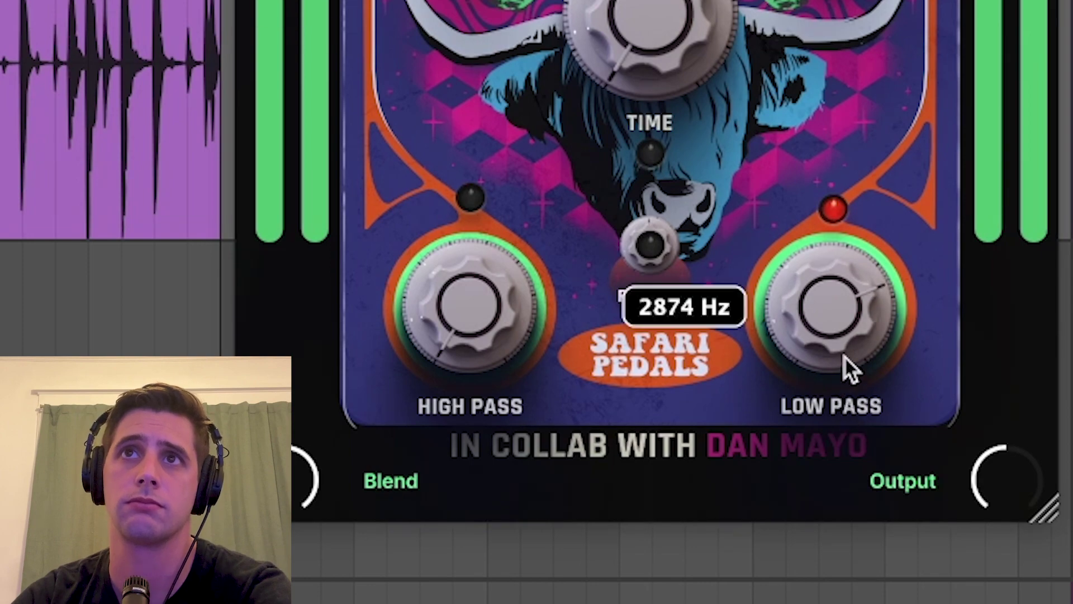
# Switch on the High Pass filter and sweep its cutoff upward while the loop plays.
pyautogui.click(468, 201)
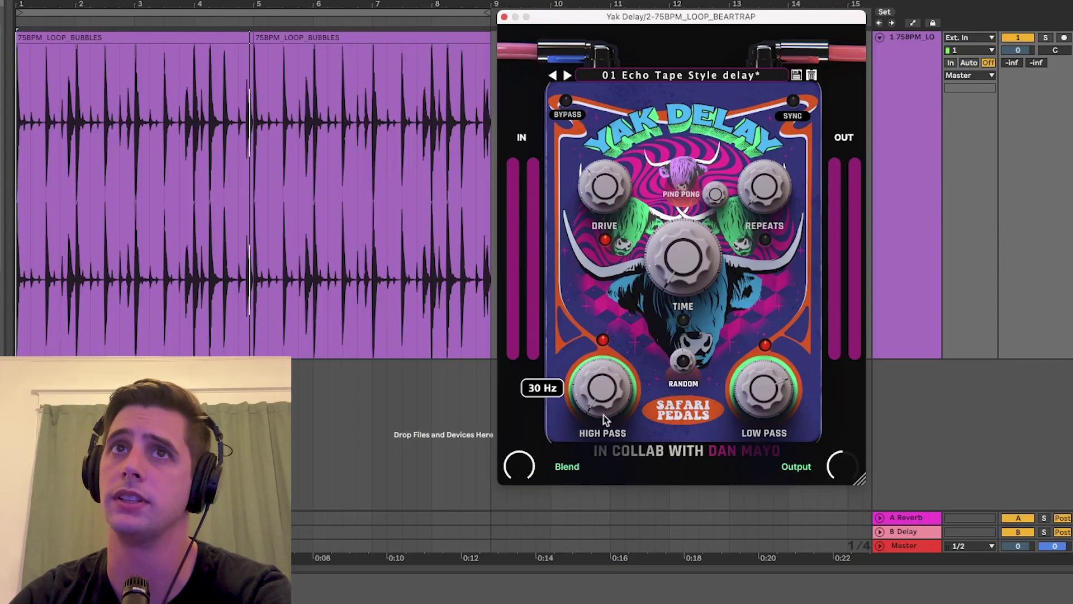
pyautogui.moveTo(609, 390); pyautogui.dragTo(604, 404)
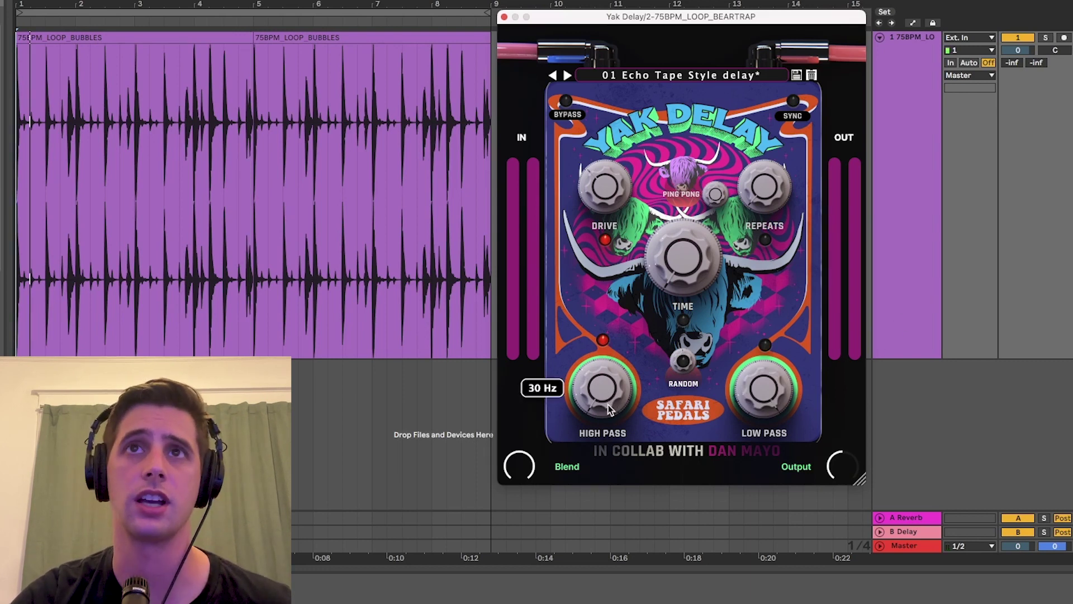
pyautogui.moveTo(603, 396); pyautogui.dragTo(609, 313)
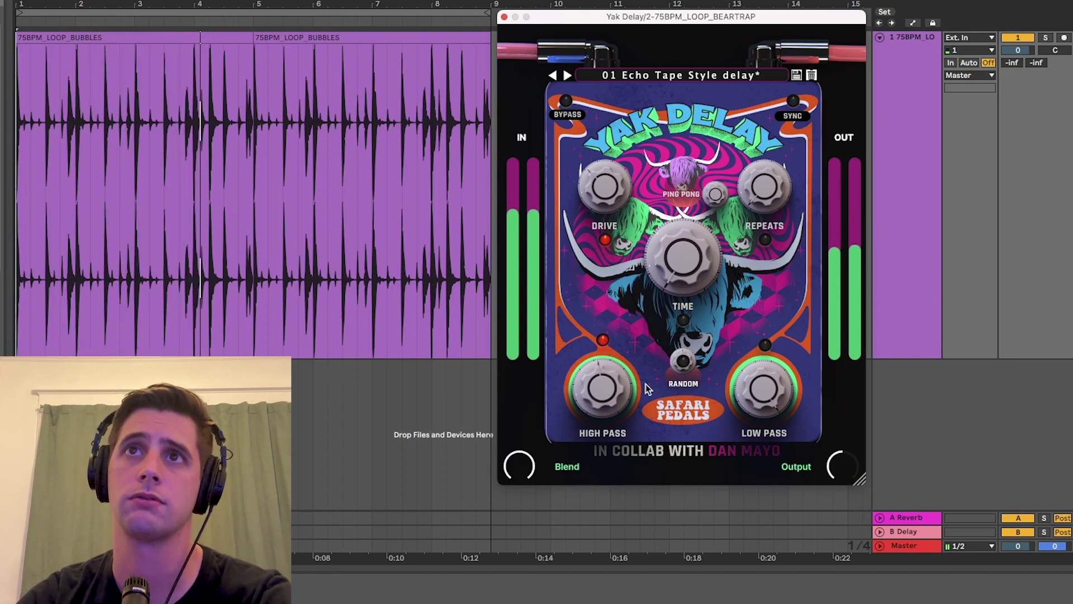
pyautogui.press('space')
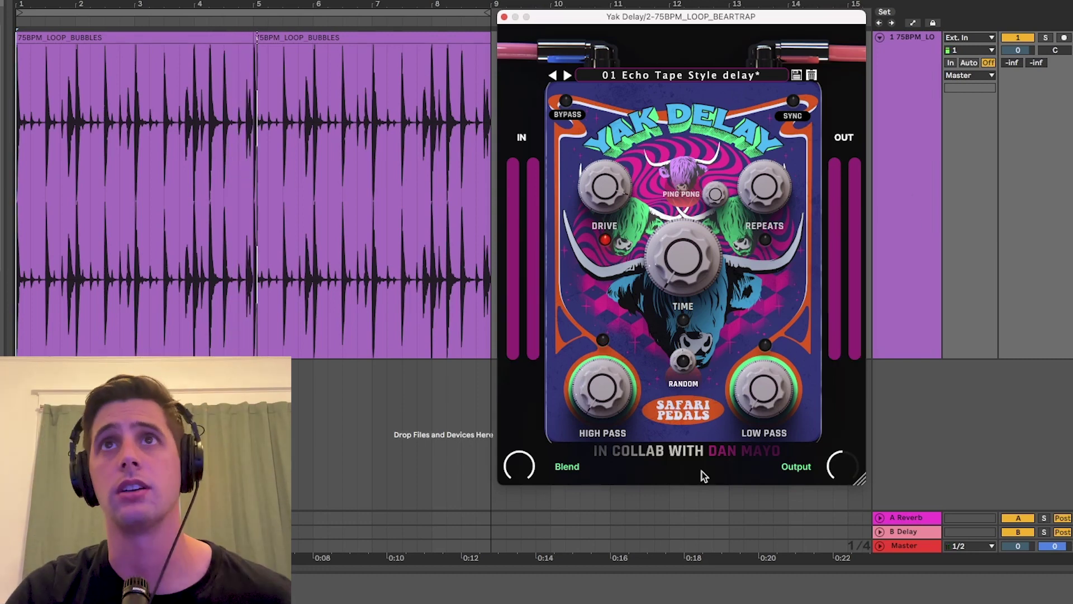
# Lower the Blend and sweep the delay Time during playback, bringing it down to 1 ms.
pyautogui.press('space')
pyautogui.moveTo(662, 266)
pyautogui.mouseDown()
pyautogui.moveTo(674, 272)
pyautogui.moveTo(668, 286)
pyautogui.mouseUp()
pyautogui.moveTo(524, 469); pyautogui.dragTo(526, 505)
pyautogui.moveTo(674, 268); pyautogui.dragTo(673, 340)
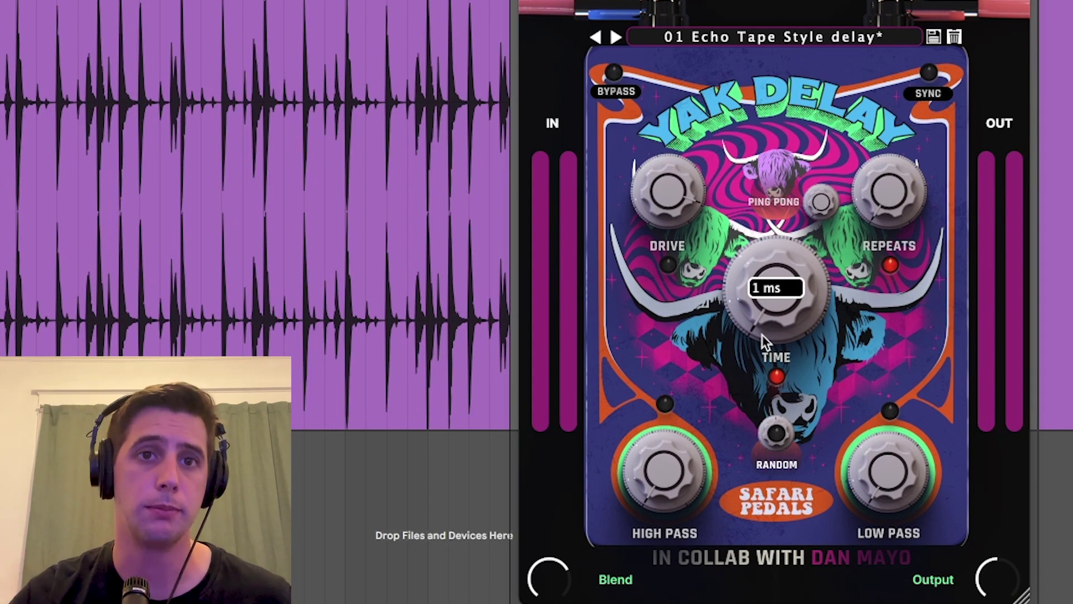
pyautogui.moveTo(763, 335); pyautogui.dragTo(763, 378)
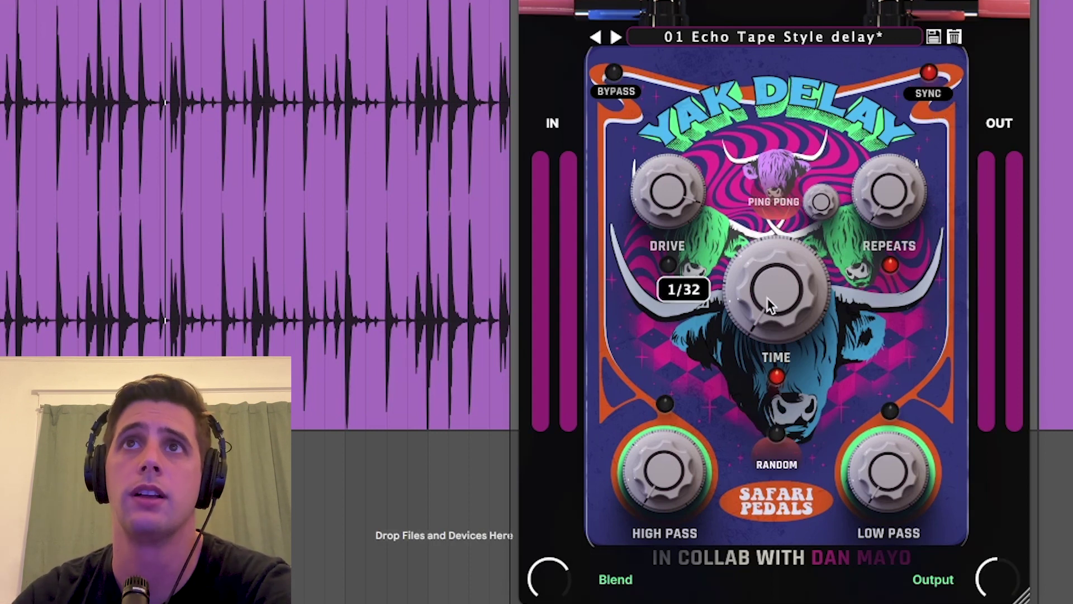
# Try longer tempo-synced delay times with the Blend adjusted, and return the Time to 1/32.
pyautogui.moveTo(770, 329); pyautogui.dragTo(751, 287)
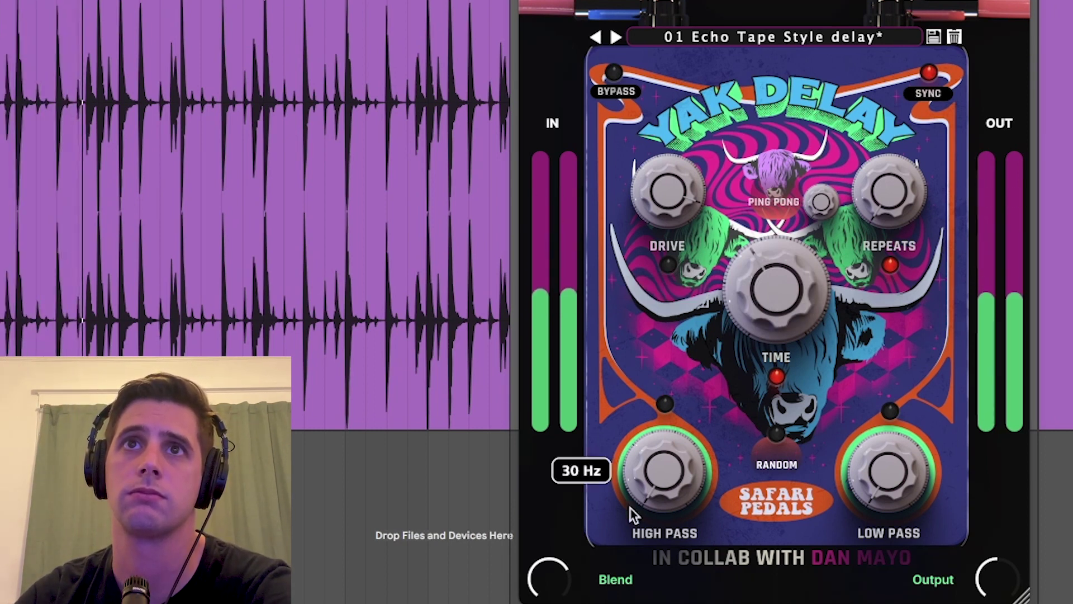
pyautogui.moveTo(550, 584); pyautogui.dragTo(558, 596)
pyautogui.moveTo(738, 335)
pyautogui.moveTo(737, 335); pyautogui.dragTo(742, 465)
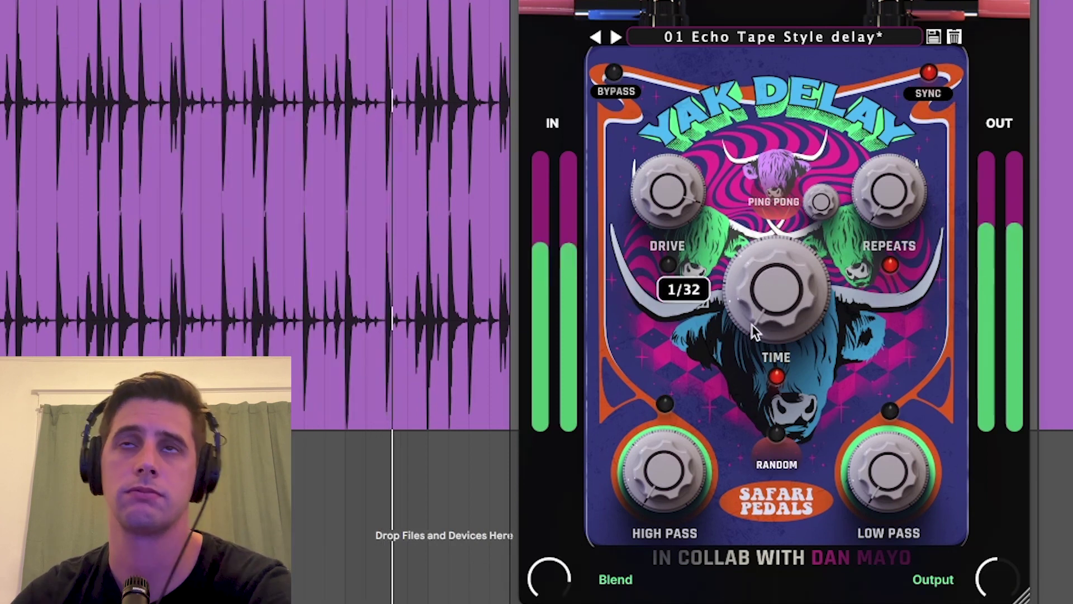
# Raise the Repeats amount well above its low setting and adjust the Ping Pong width.
pyautogui.moveTo(872, 193)
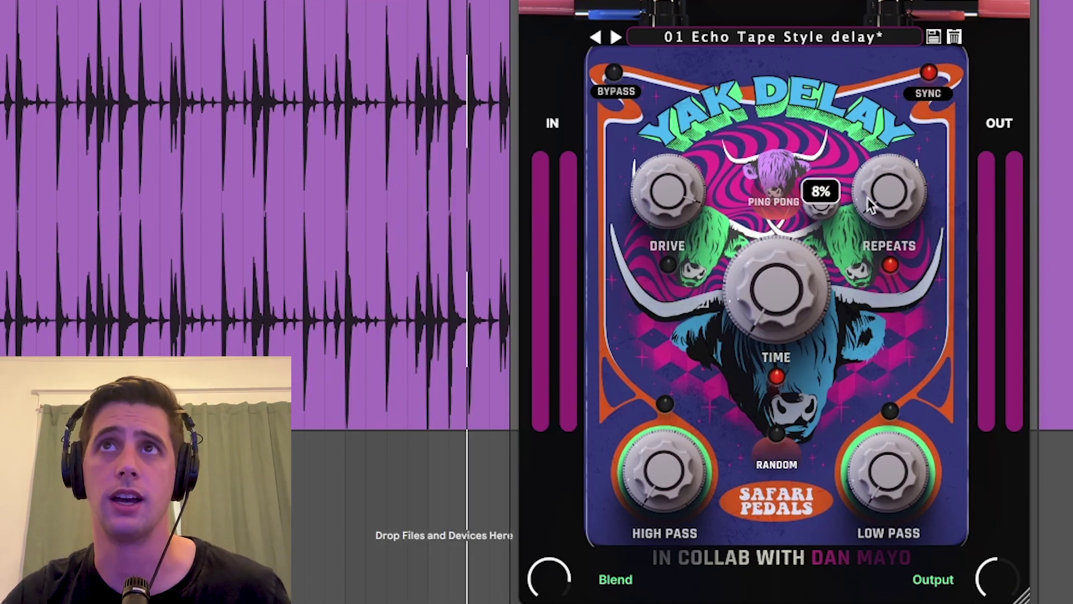
pyautogui.moveTo(871, 205); pyautogui.dragTo(889, 0)
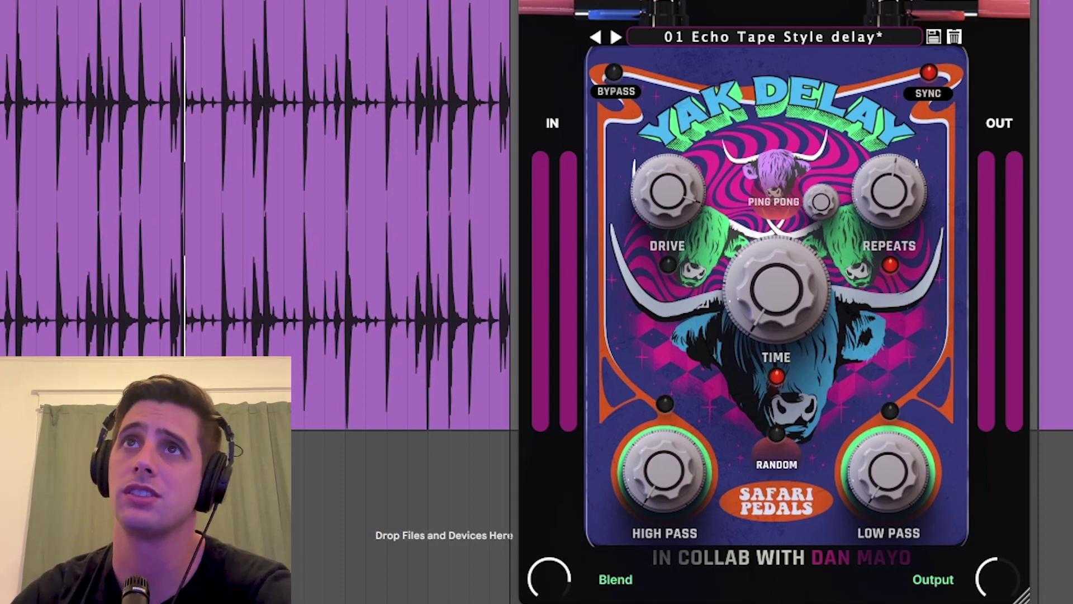
pyautogui.moveTo(831, 205)
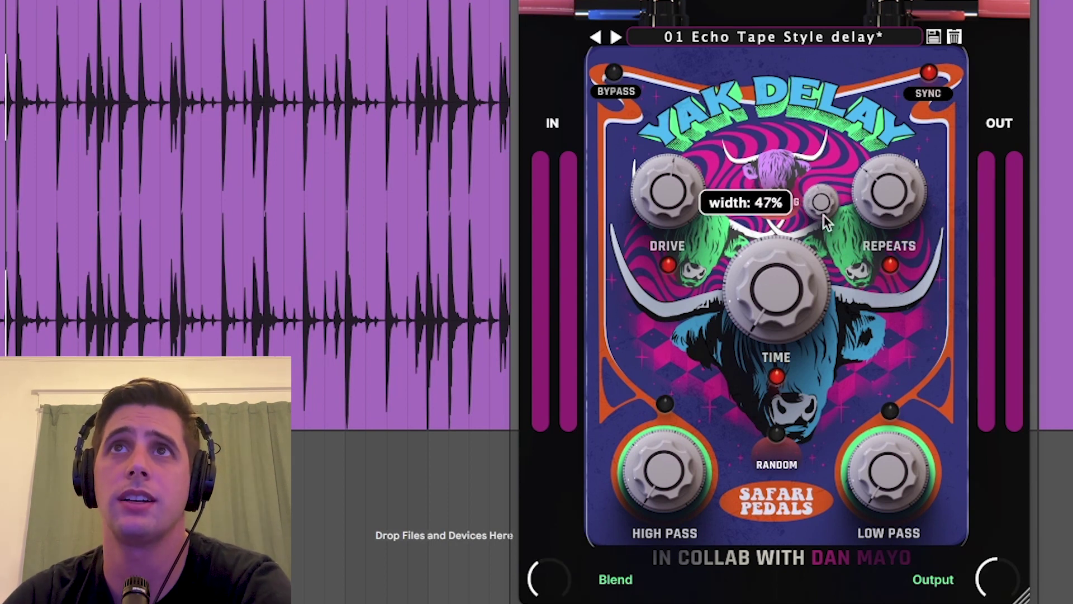
pyautogui.scroll(-5, 822, 204)
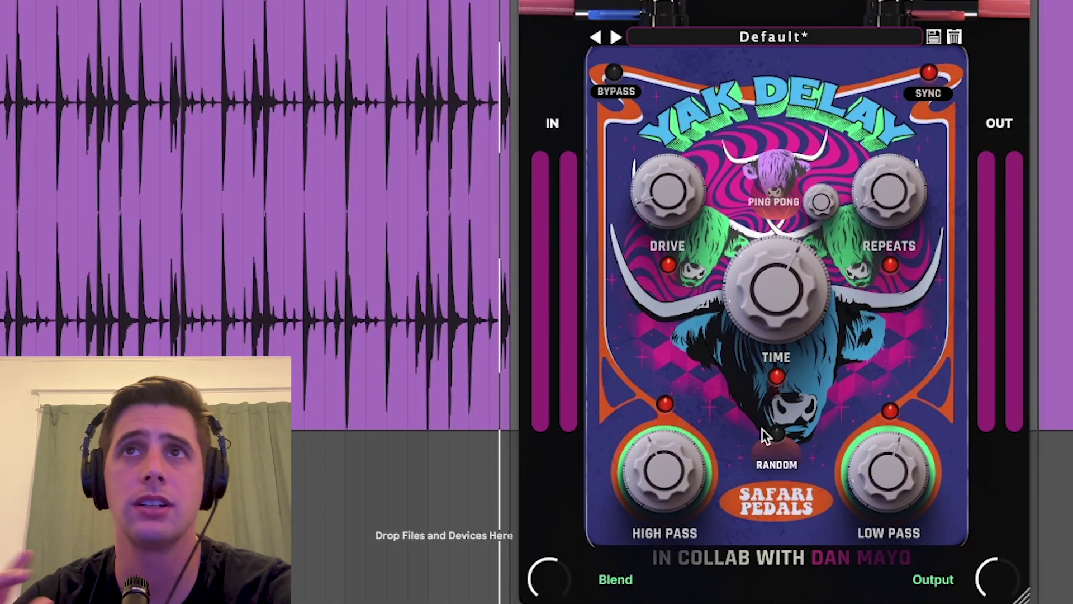
# Play the loop with Random switched on to vary the settings, and raise the Time beyond 1/8 dotted.
pyautogui.press('space')
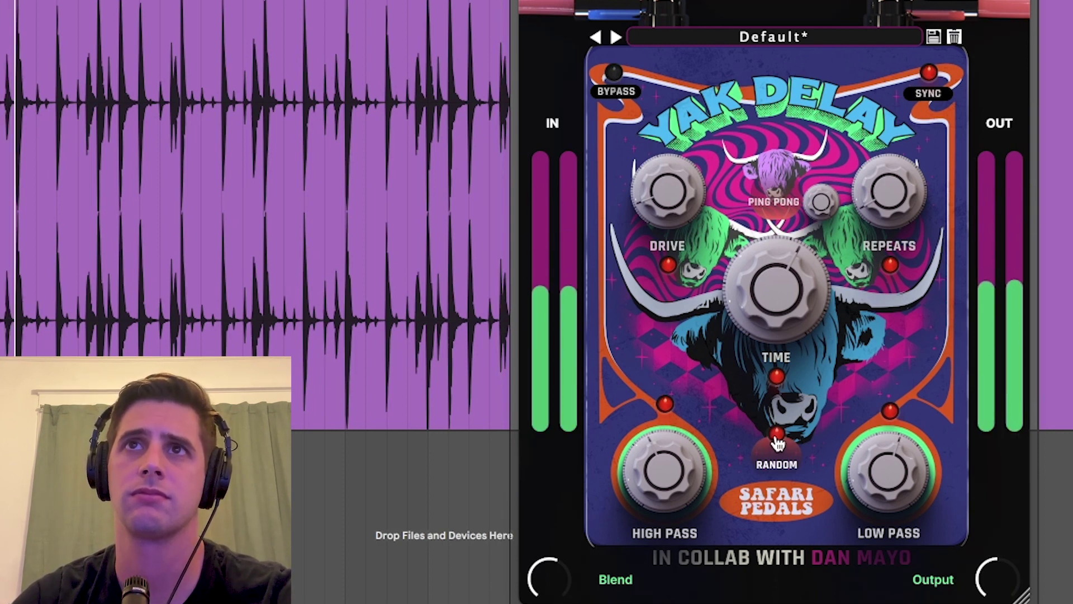
pyautogui.click(777, 438)
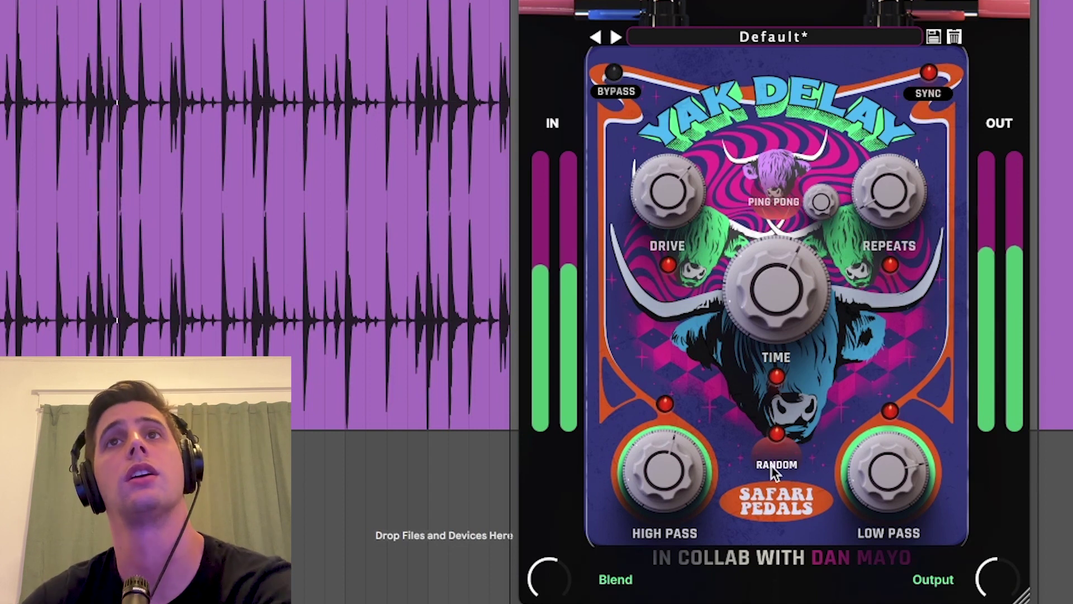
pyautogui.click(772, 469)
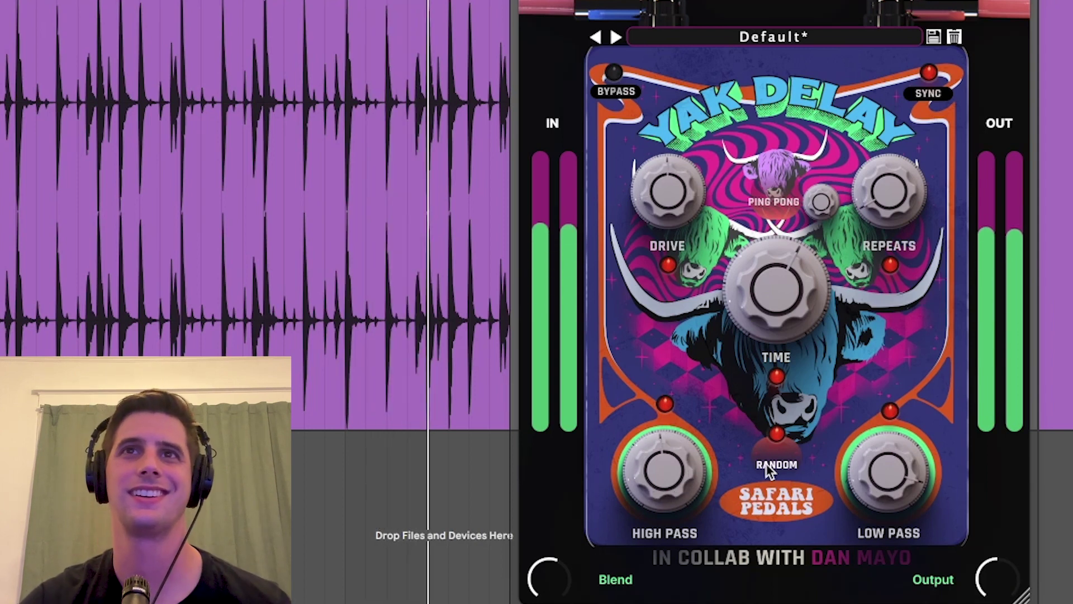
pyautogui.moveTo(767, 316)
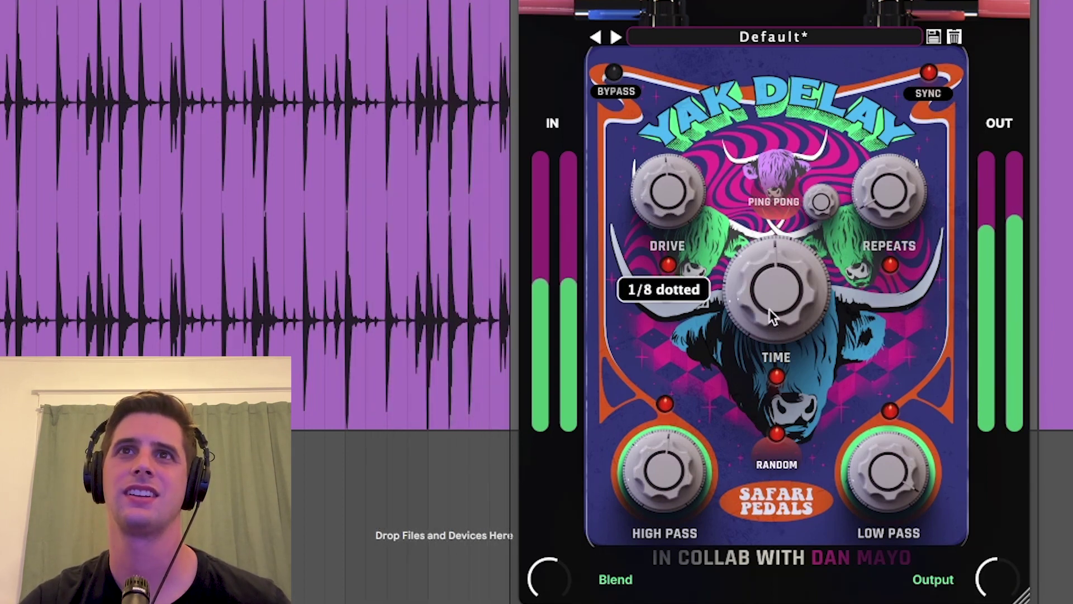
pyautogui.moveTo(769, 310); pyautogui.dragTo(795, 223)
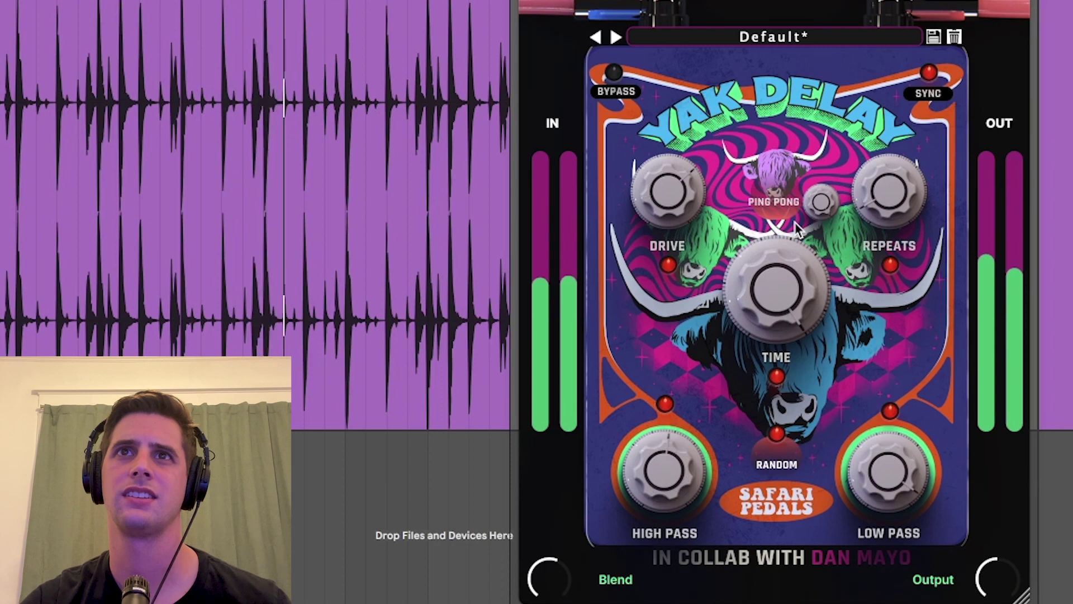
pyautogui.press('space')
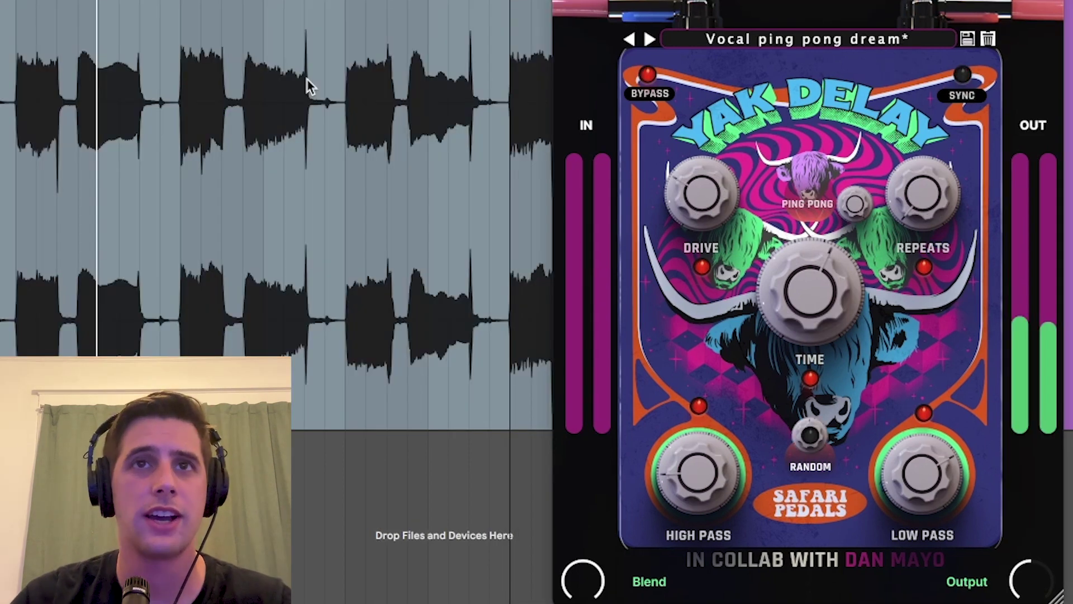
# Take the delay on the vocal track out of bypass and start playback with no clip selected.
pyautogui.click(308, 79)
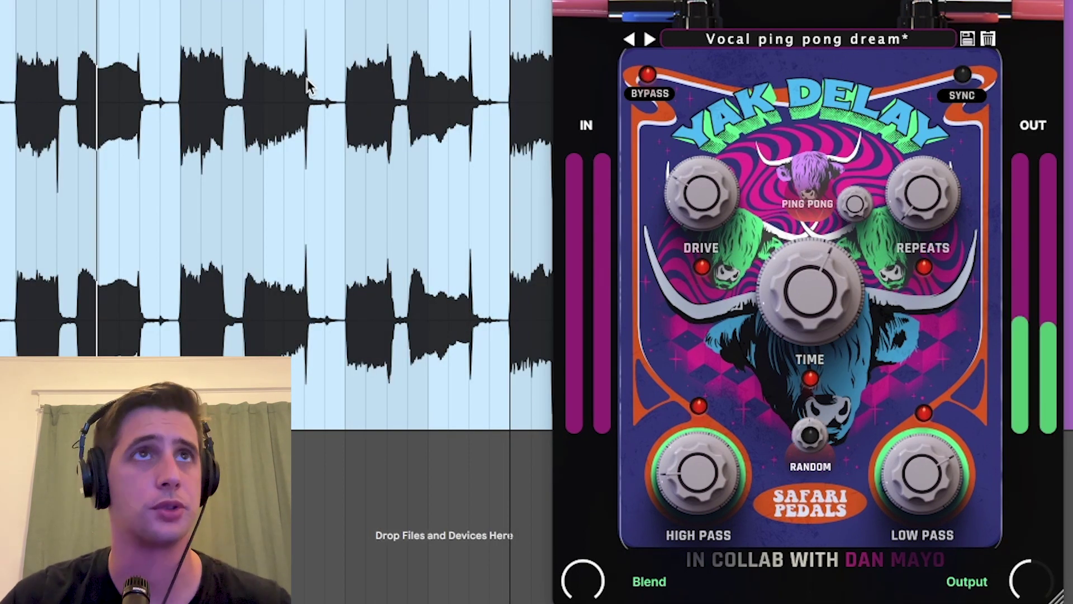
pyautogui.press('Escape')
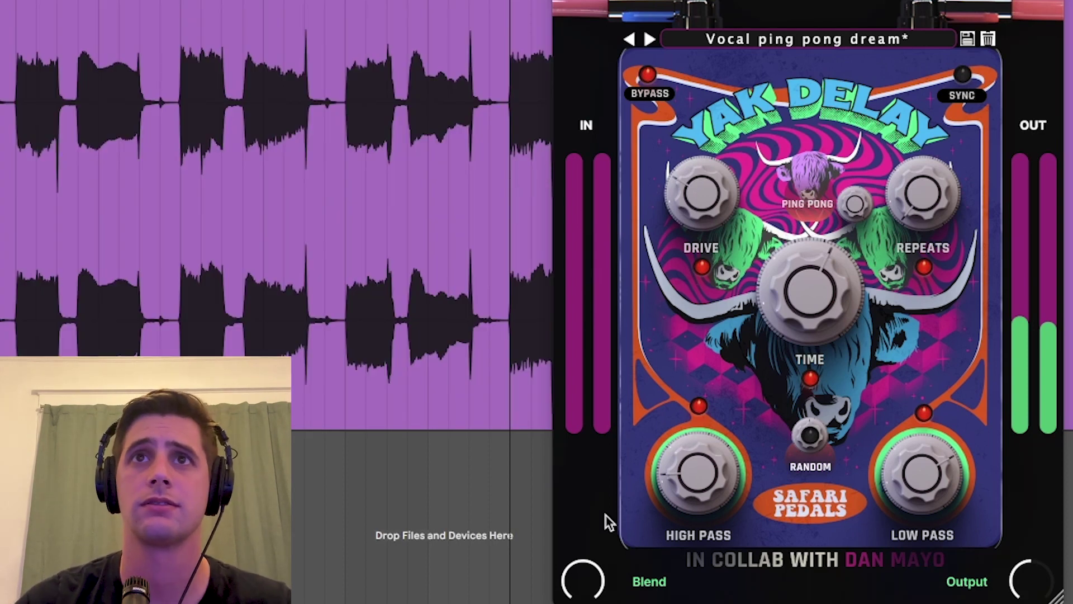
pyautogui.click(646, 76)
pyautogui.press('space')
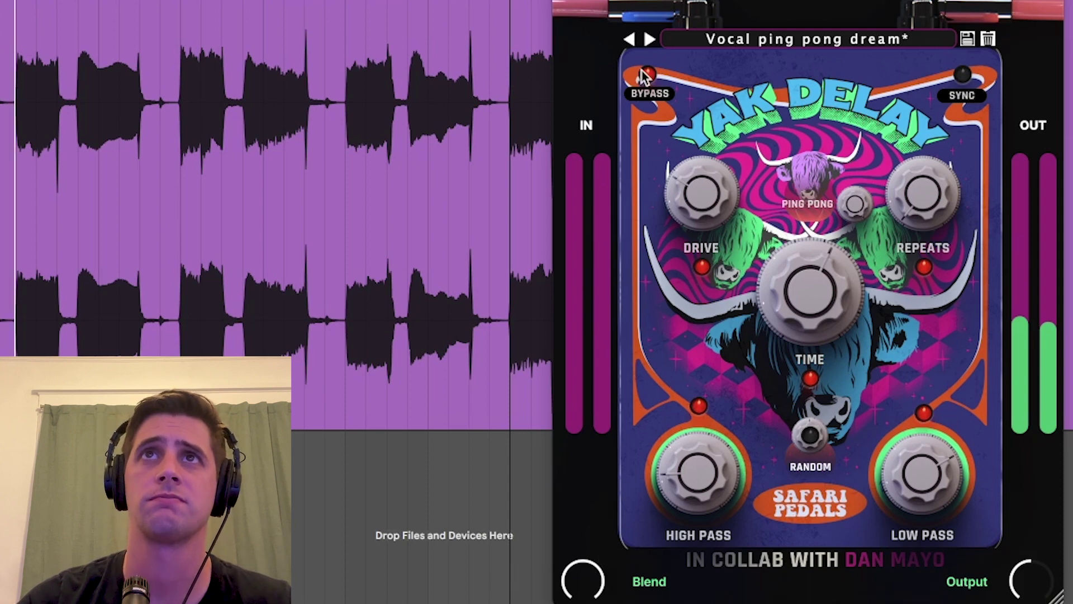
# Lower the vocal delay's Blend, raise its High Pass cutoff, and switch on tempo sync.
pyautogui.moveTo(582, 579)
pyautogui.mouseDown()
pyautogui.moveTo(583, 601)
pyautogui.moveTo(584, 586)
pyautogui.mouseUp()
pyautogui.moveTo(696, 486); pyautogui.dragTo(698, 464)
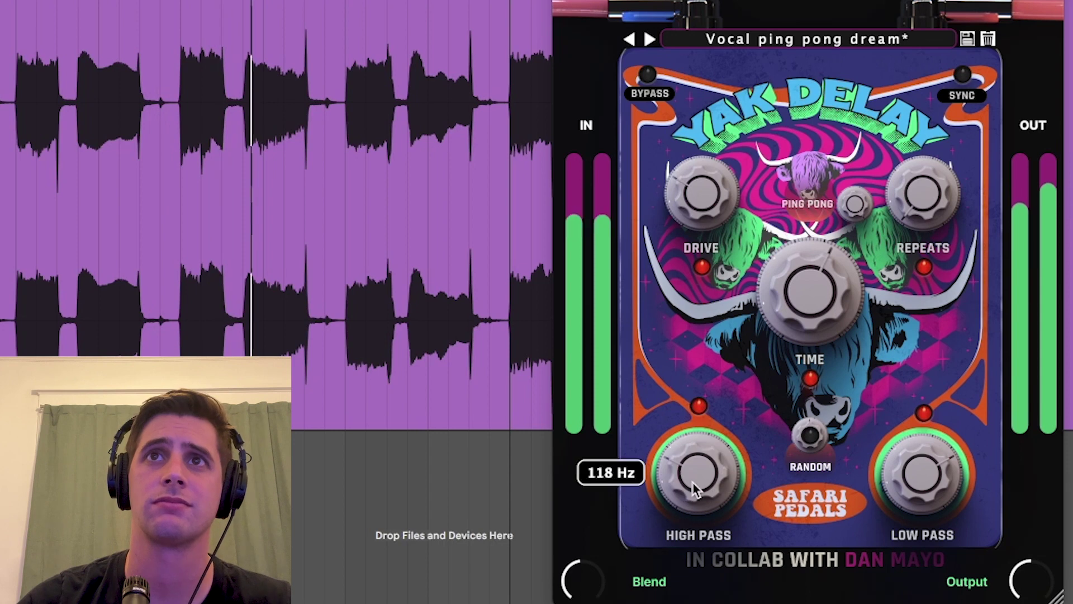
pyautogui.click(969, 68)
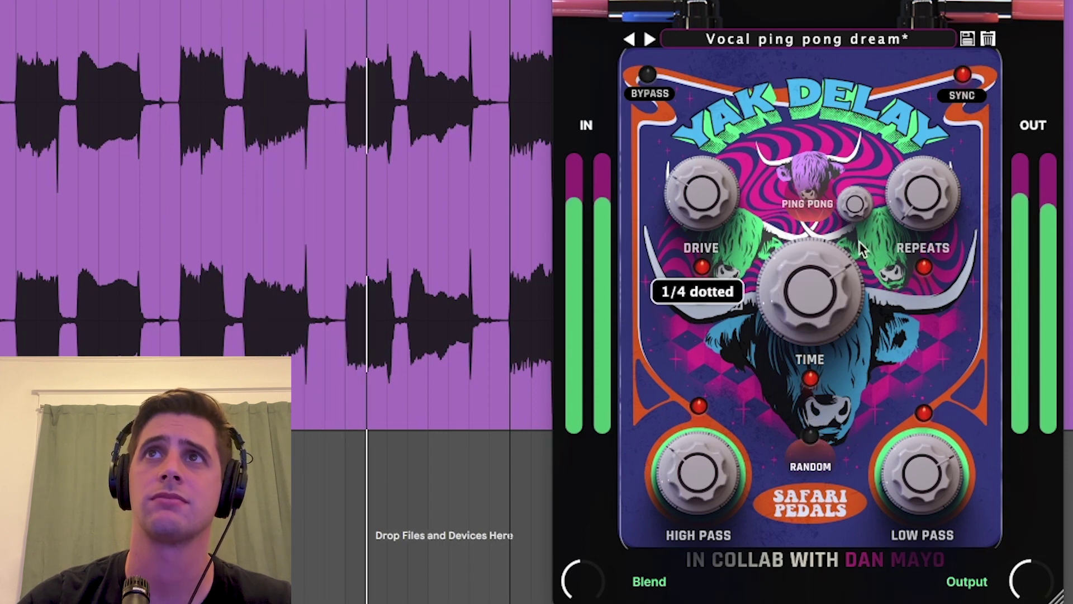
# Audition different synced Time divisions on the vocal delay, including 1/8, and raise the Repeats.
pyautogui.moveTo(824, 299); pyautogui.dragTo(826, 305)
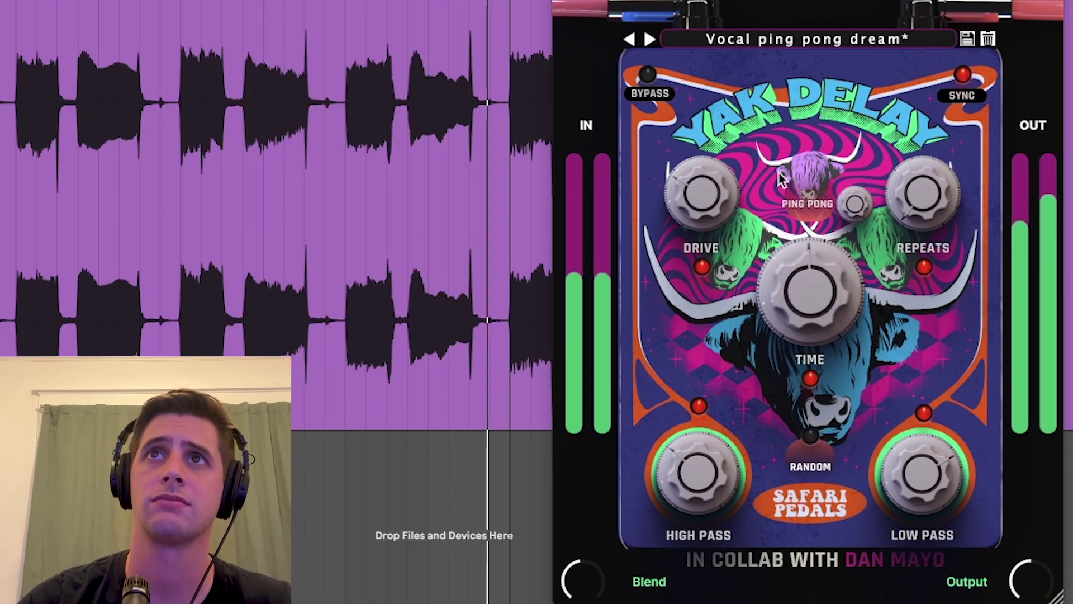
pyautogui.moveTo(855, 204); pyautogui.dragTo(856, 193)
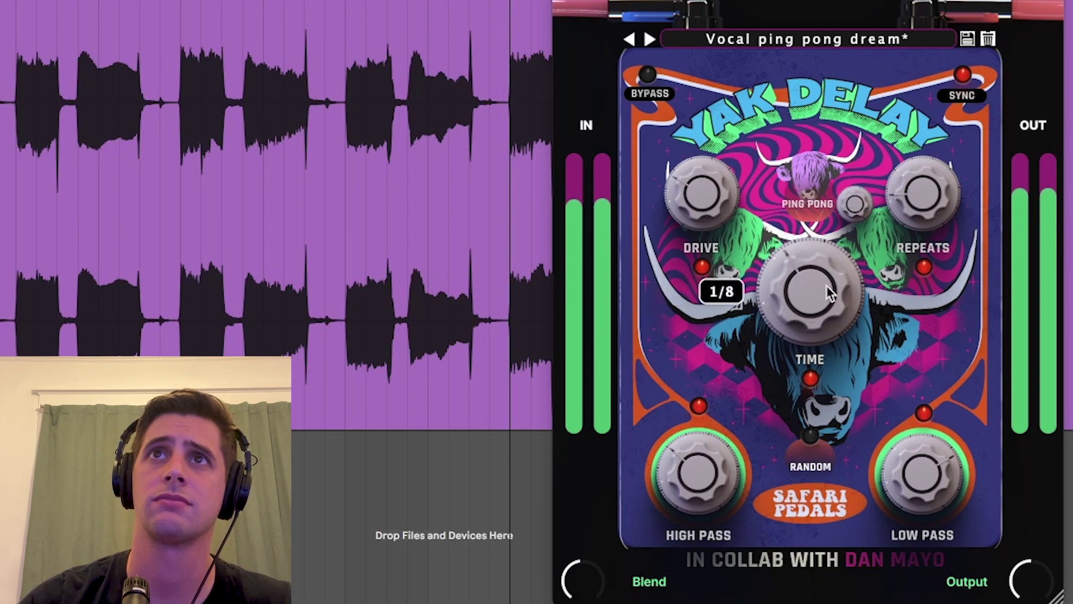
pyautogui.moveTo(690, 462); pyautogui.dragTo(694, 480)
pyautogui.moveTo(813, 299); pyautogui.dragTo(815, 282)
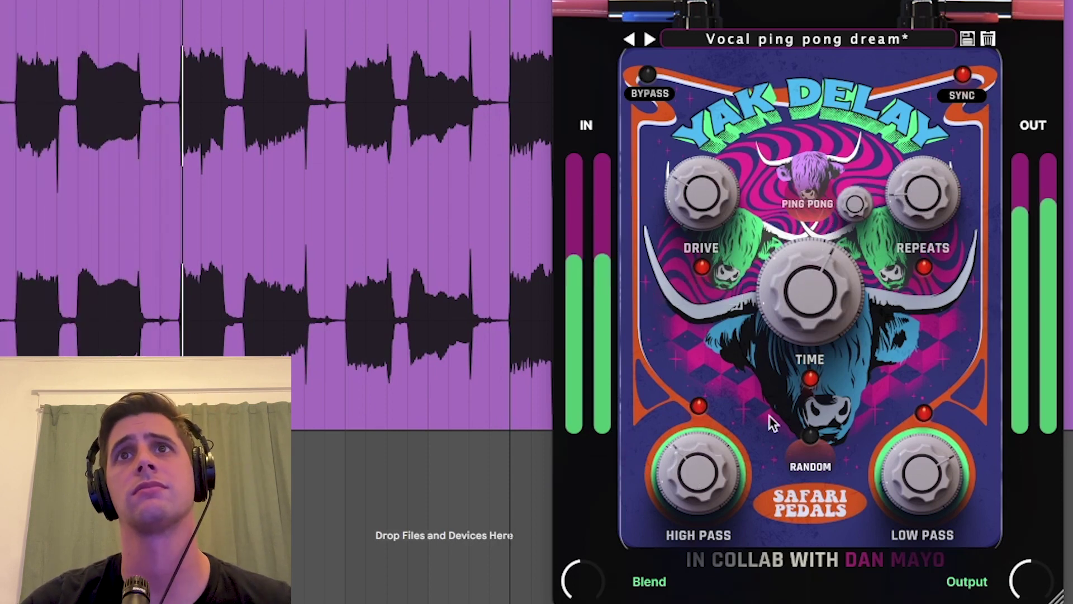
# Adjust the Ping Pong width and set the Repeats to about 21% while the vocal plays.
pyautogui.moveTo(915, 223); pyautogui.dragTo(909, 223)
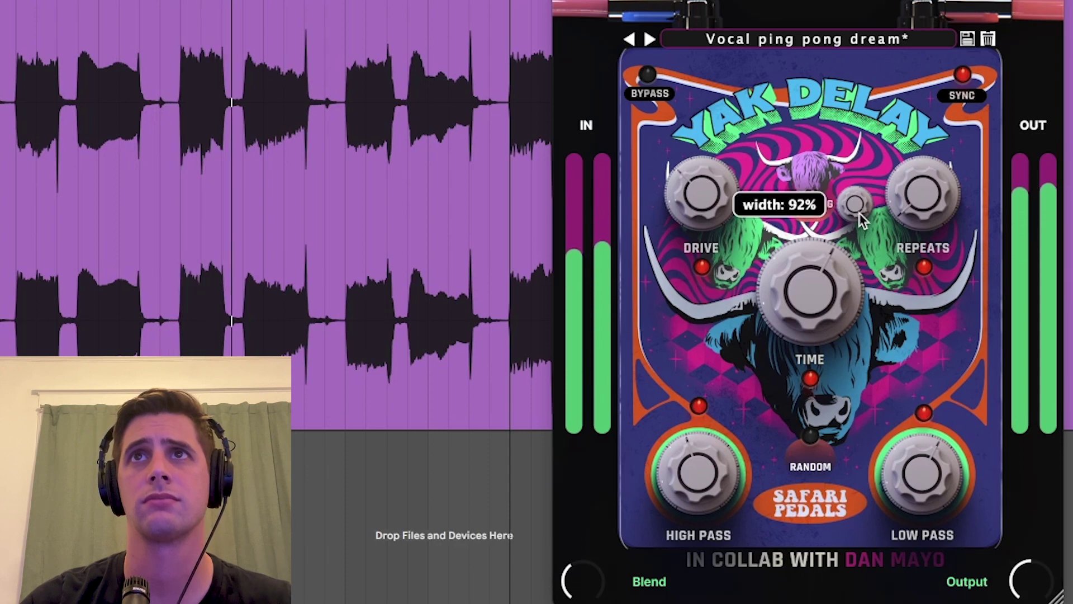
pyautogui.moveTo(858, 211); pyautogui.dragTo(865, 330)
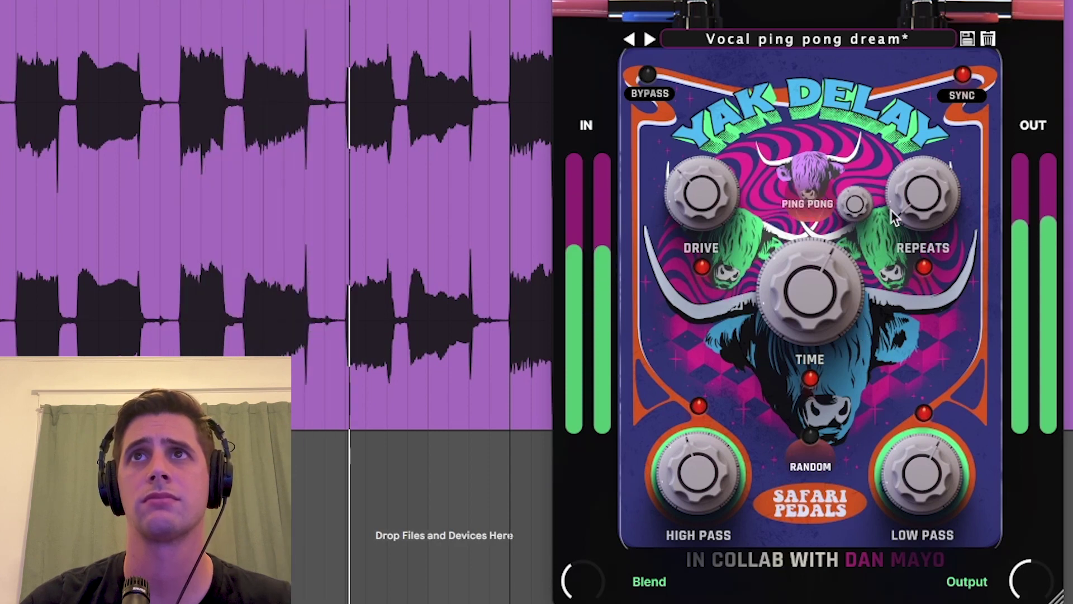
pyautogui.moveTo(901, 201)
pyautogui.moveTo(905, 196); pyautogui.dragTo(902, 179)
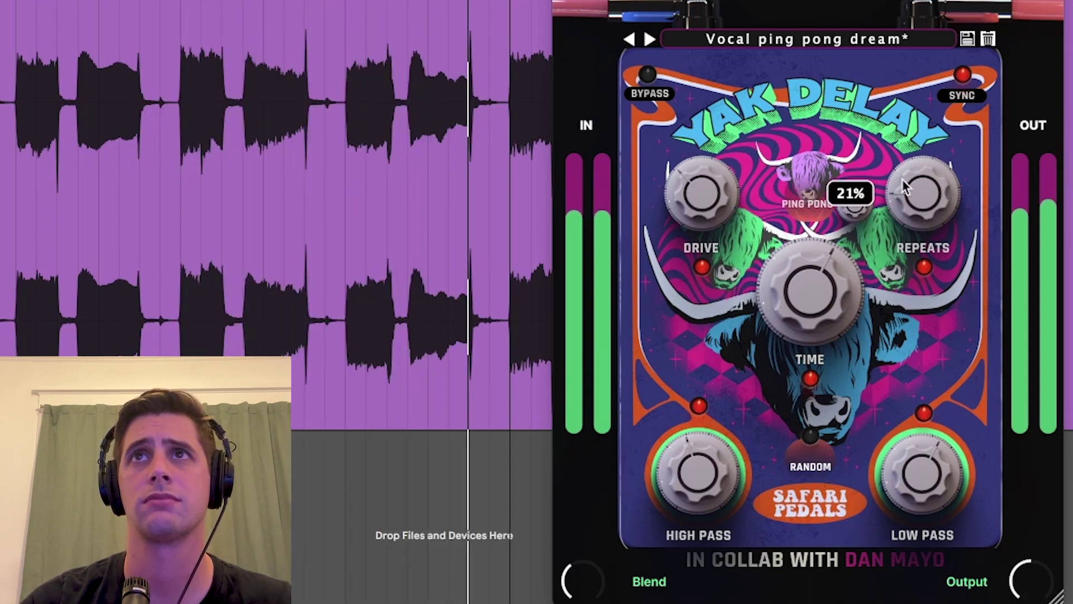
# Lower the vocal delay's Blend below 28% and lengthen the delay Time.
pyautogui.moveTo(797, 373)
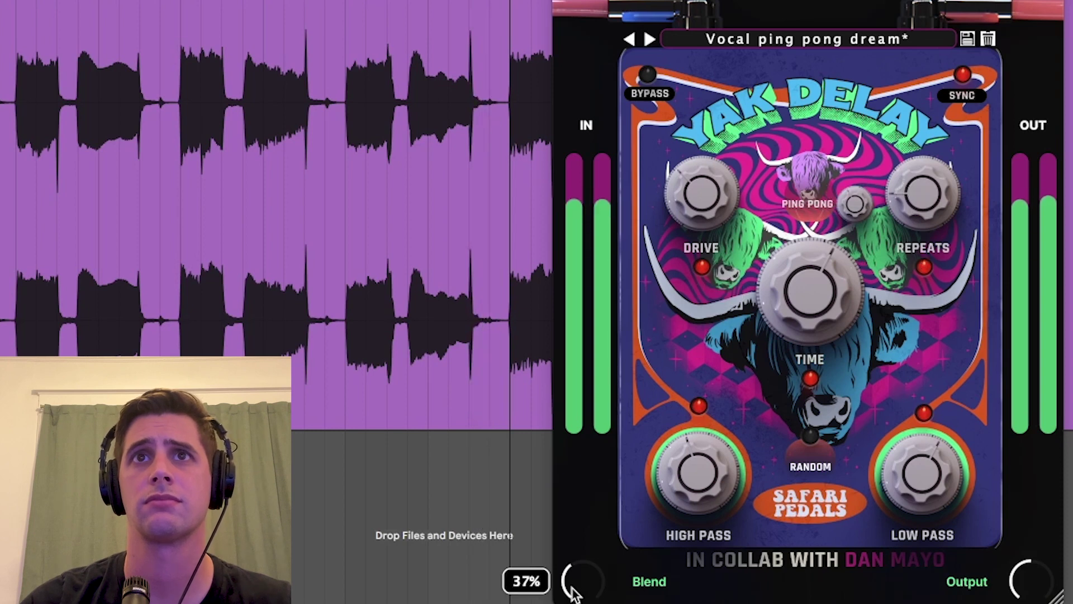
pyautogui.moveTo(576, 582); pyautogui.dragTo(577, 601)
pyautogui.moveTo(591, 590)
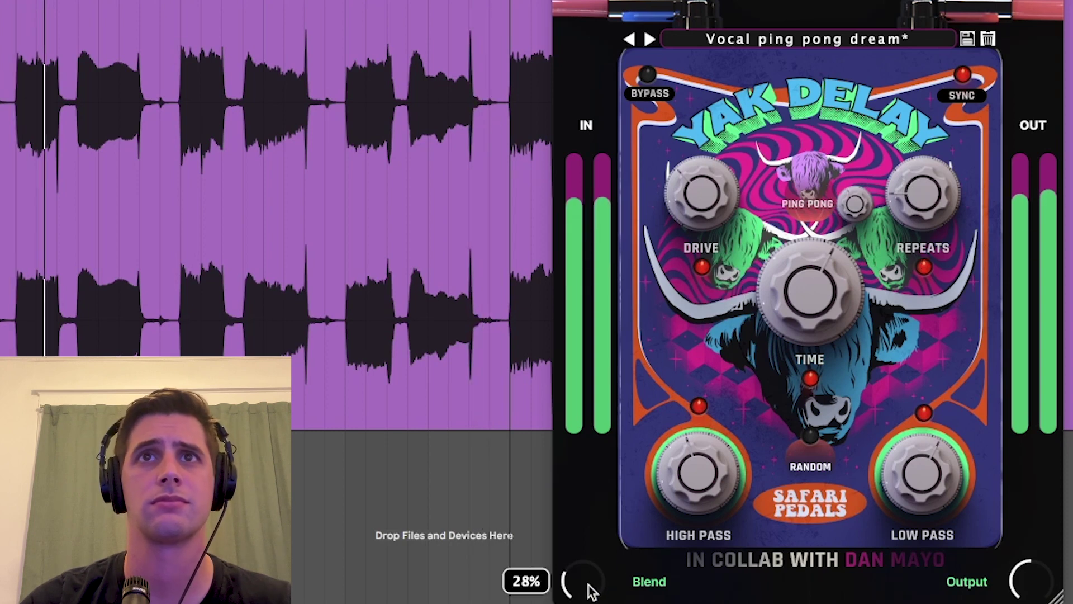
pyautogui.scroll(-5, 592, 577)
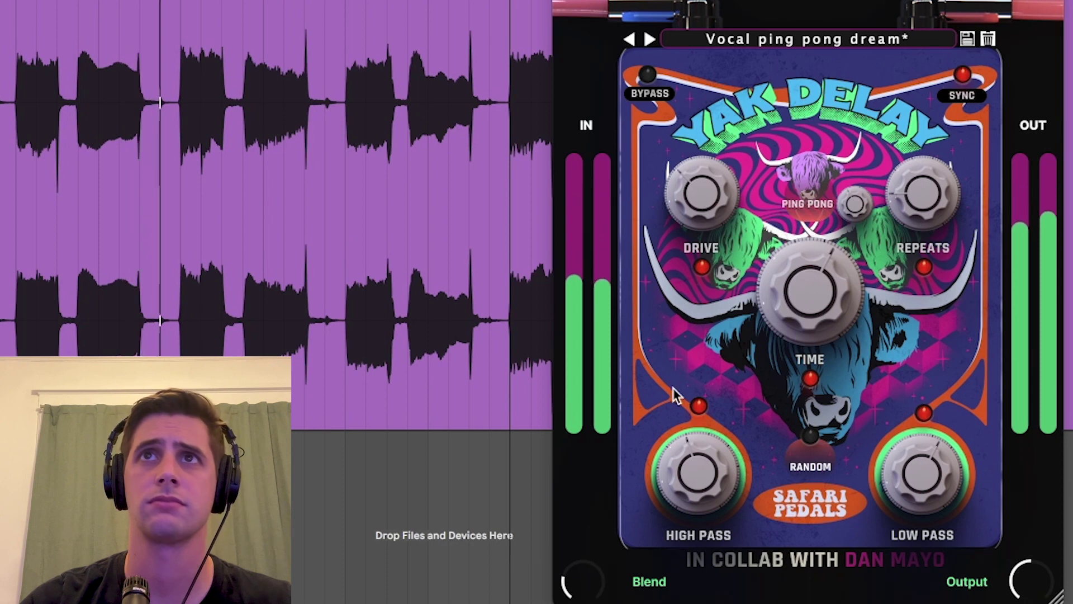
pyautogui.scroll(1, 768, 290)
pyautogui.moveTo(662, 462)
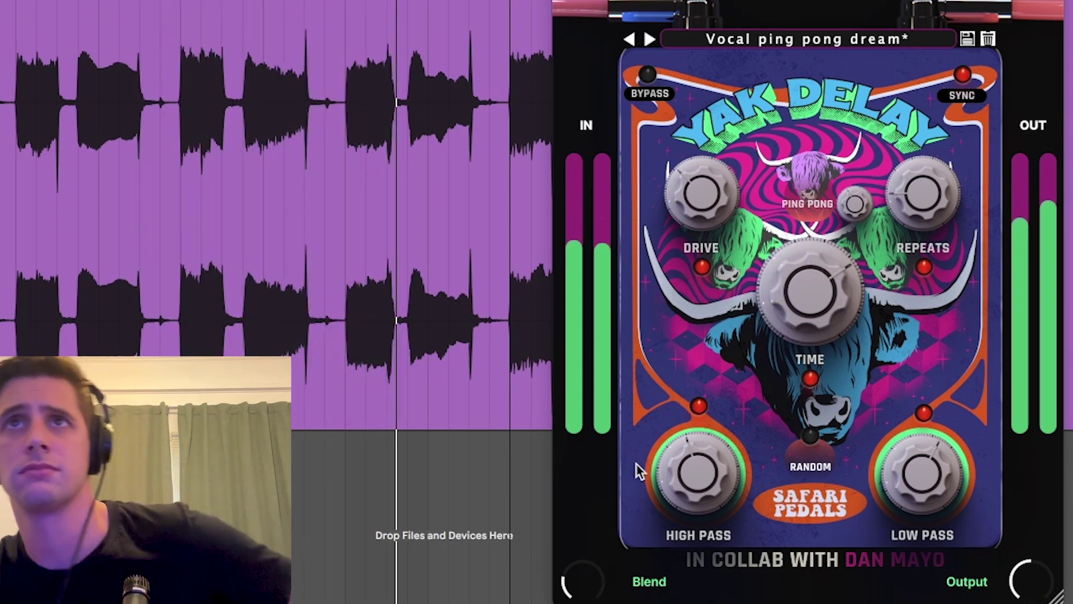
pyautogui.scroll(-2, 593, 582)
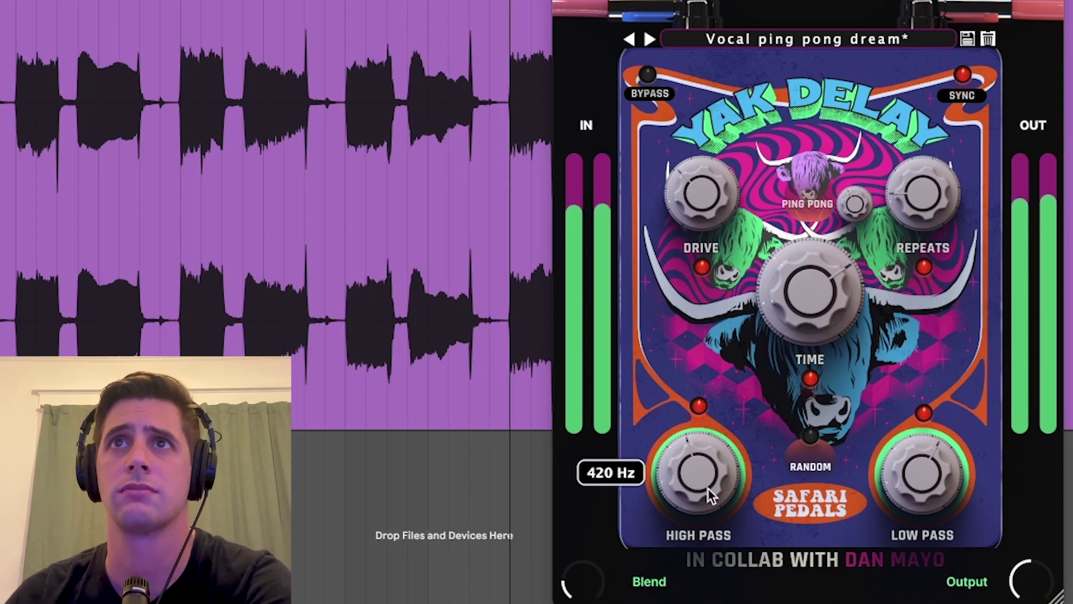
# Raise the Drive, set the High Pass to about 589 Hz, and lower the Low Pass cutoff.
pyautogui.moveTo(735, 203)
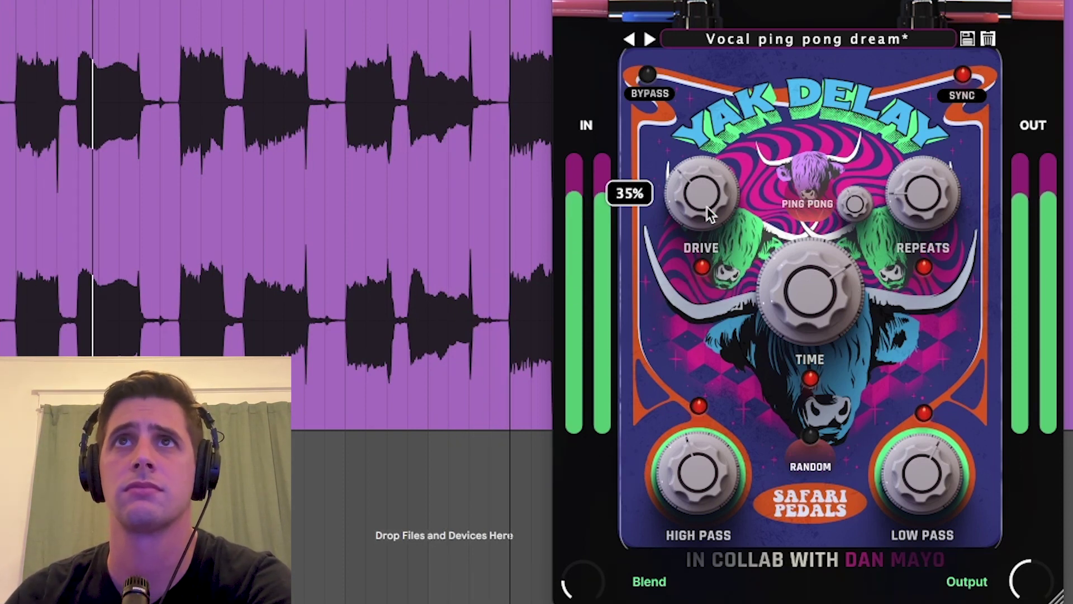
pyautogui.moveTo(707, 206); pyautogui.dragTo(708, 185)
pyautogui.moveTo(696, 501)
pyautogui.moveTo(696, 501); pyautogui.dragTo(696, 482)
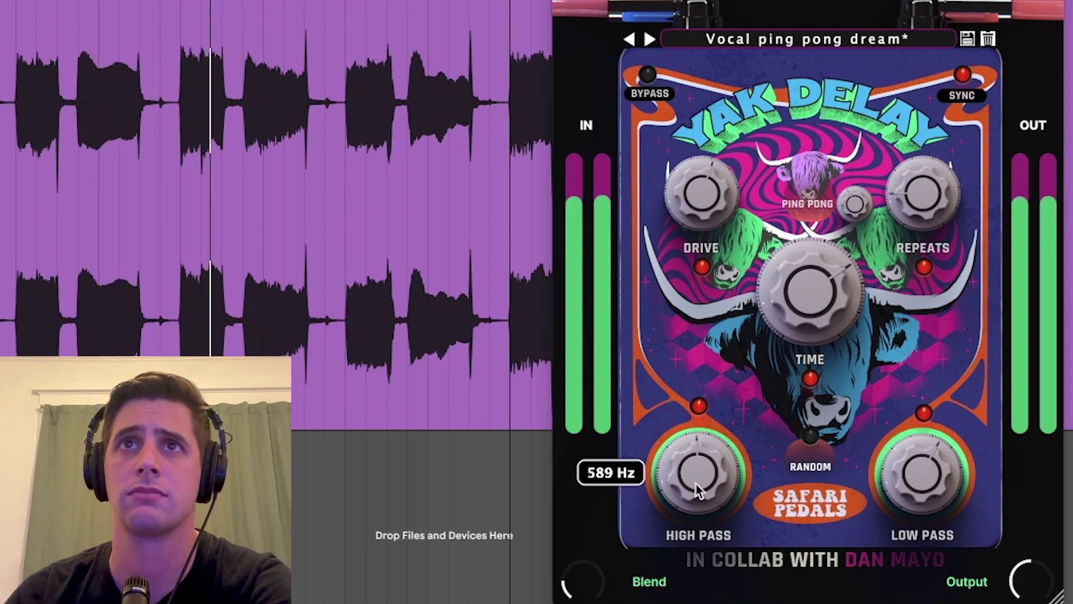
pyautogui.moveTo(904, 484); pyautogui.dragTo(930, 472)
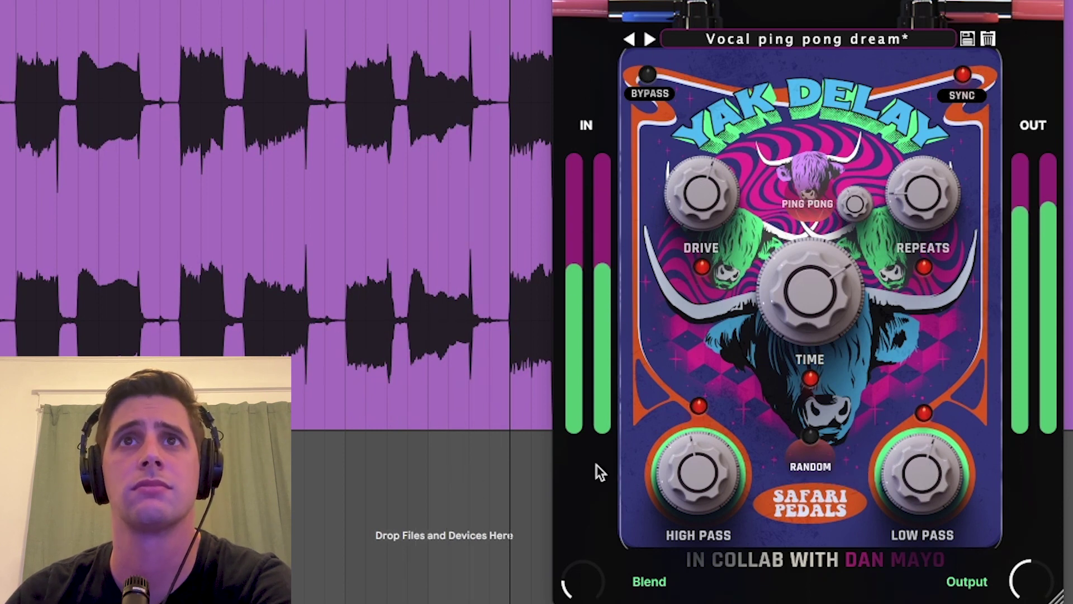
# Compare the vocal with the delay bypassed and active, lower the Drive slightly, and stop playback.
pyautogui.click(647, 76)
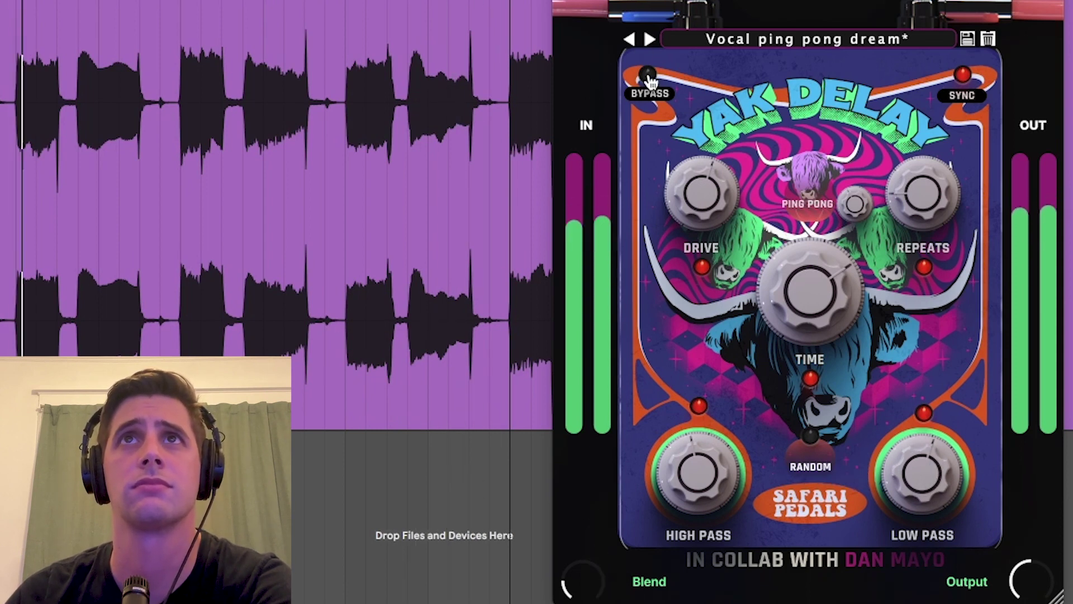
pyautogui.click(648, 76)
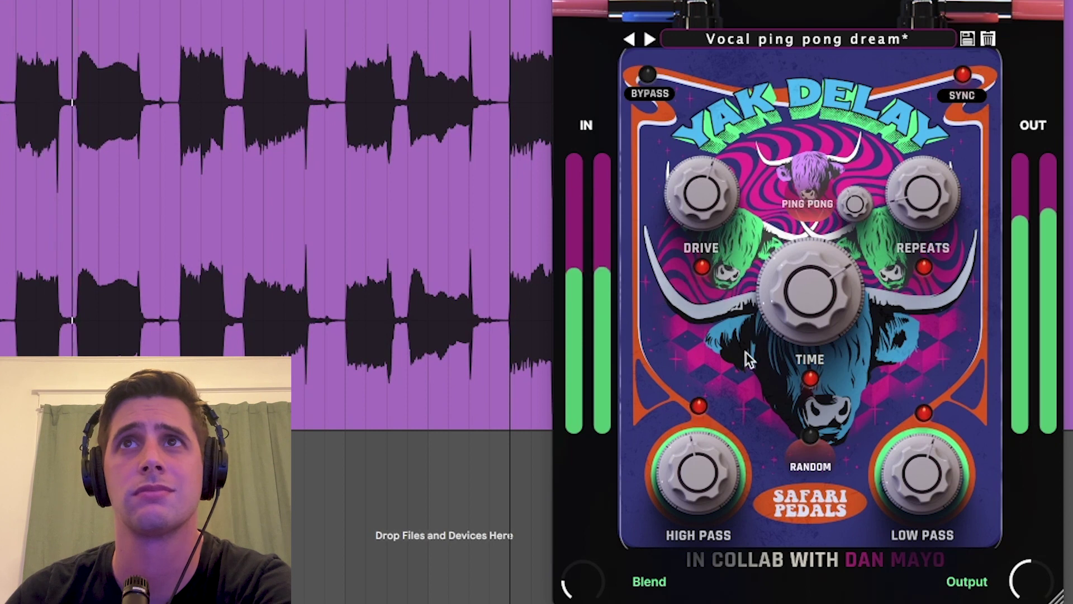
pyautogui.moveTo(716, 232); pyautogui.dragTo(700, 196)
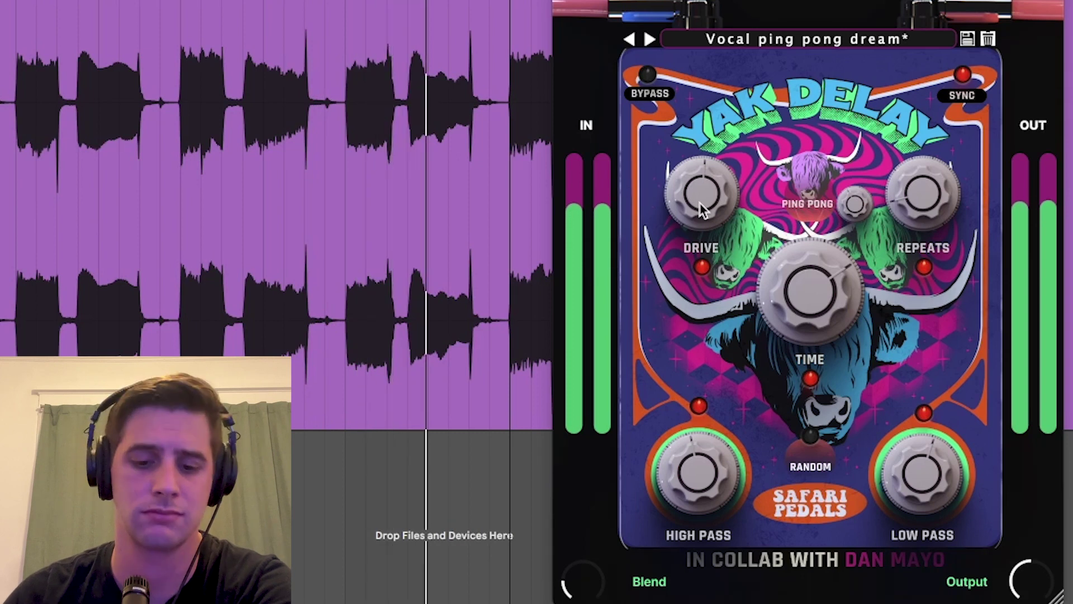
pyautogui.press('space')
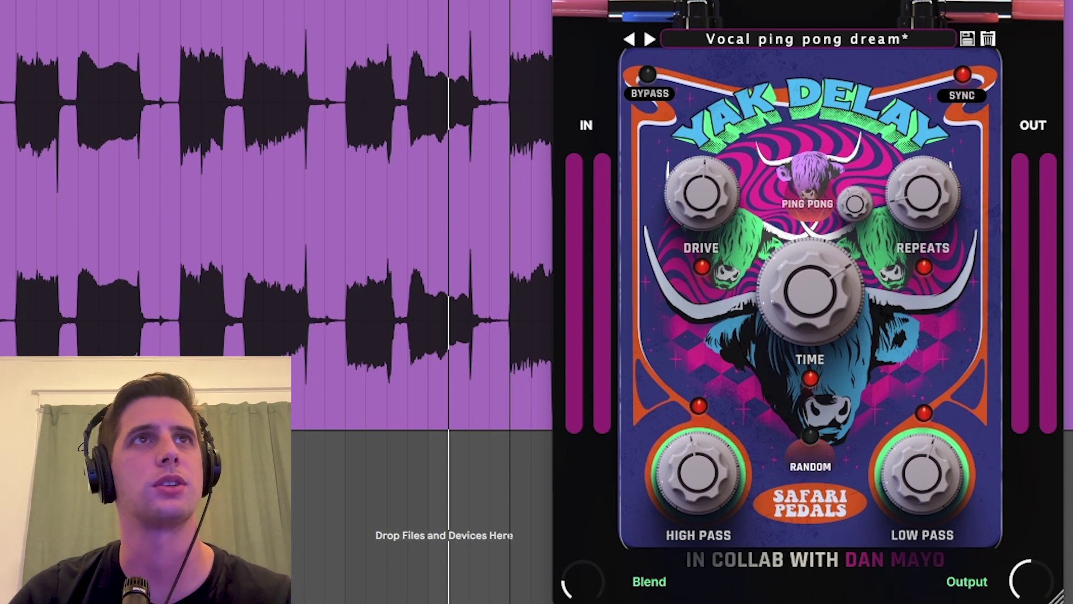
pyautogui.press('space')
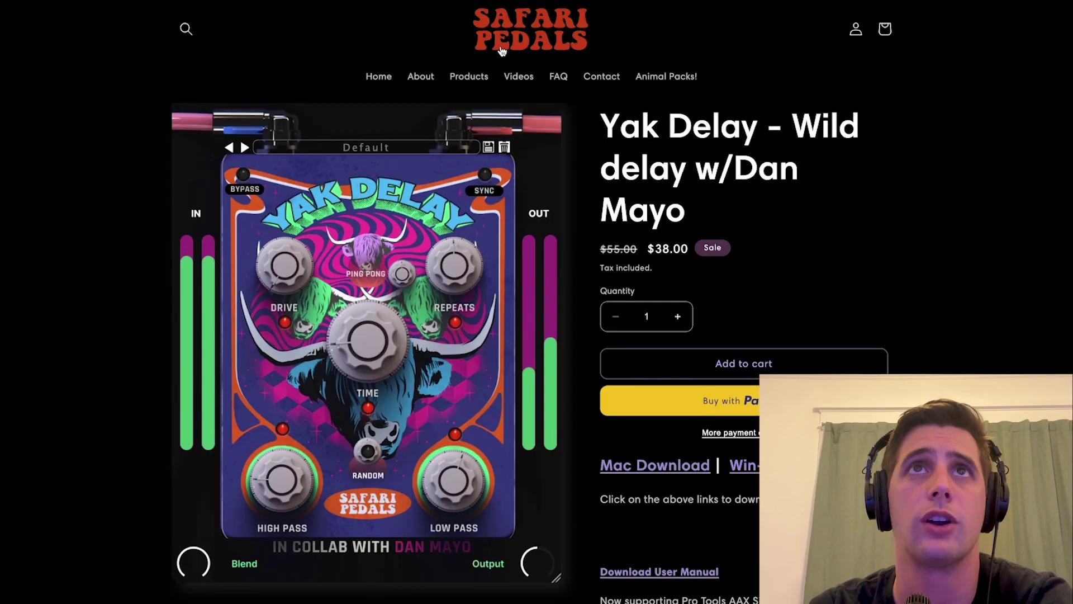
# Examine the Yak Delay product page on the Safari Pedals website for its price, demo downloads and description.
pyautogui.scroll(-4, 879, 350)
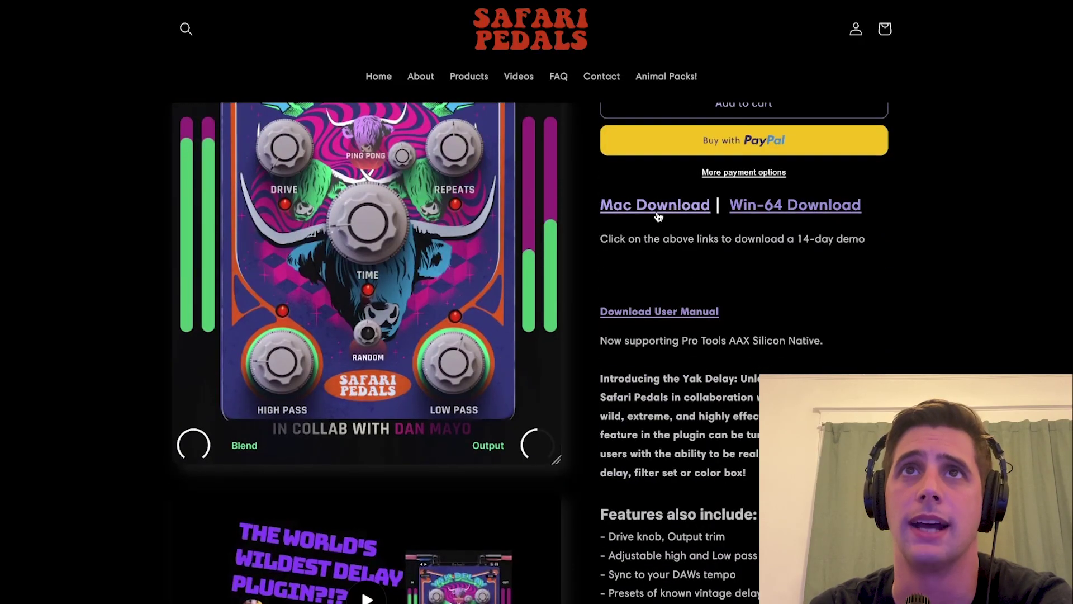
pyautogui.scroll(2, 744, 279)
pyautogui.scroll(3, 719, 334)
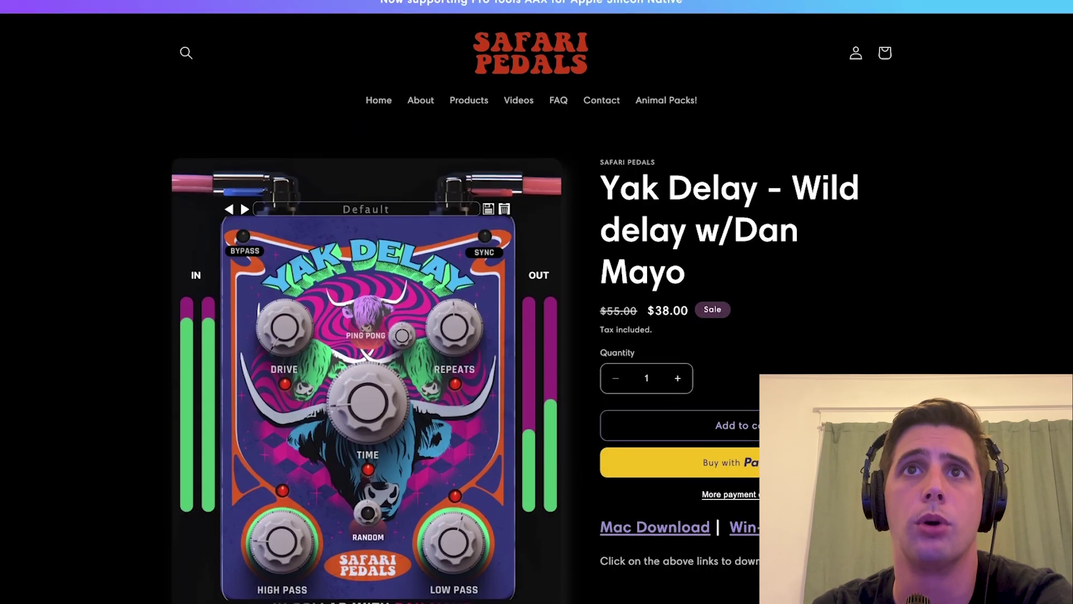
pyautogui.scroll(-3, 1014, 336)
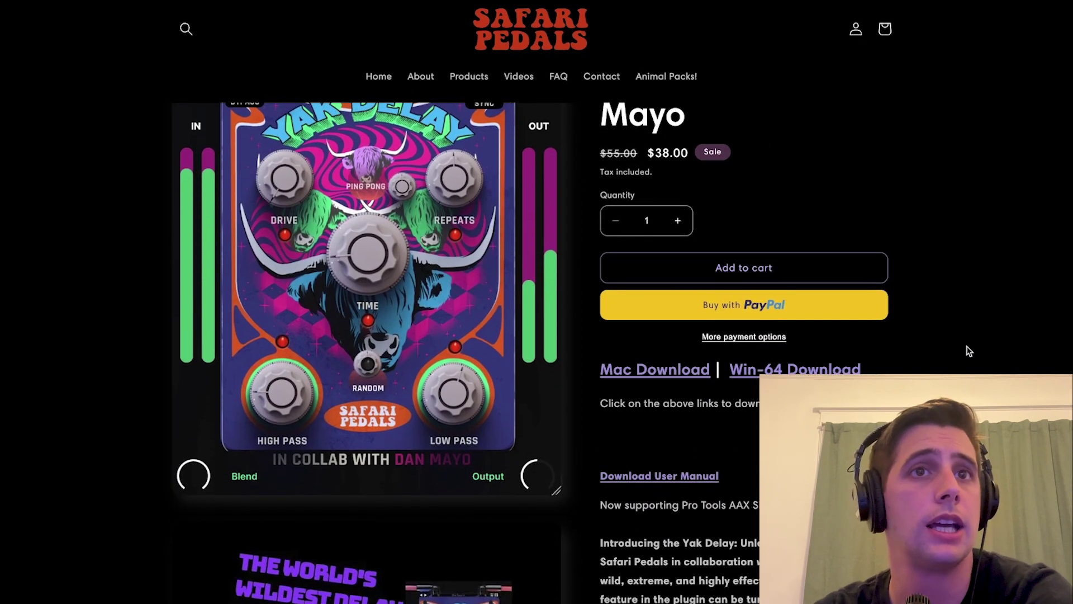
pyautogui.scroll(-2, 969, 351)
pyautogui.scroll(3, 969, 351)
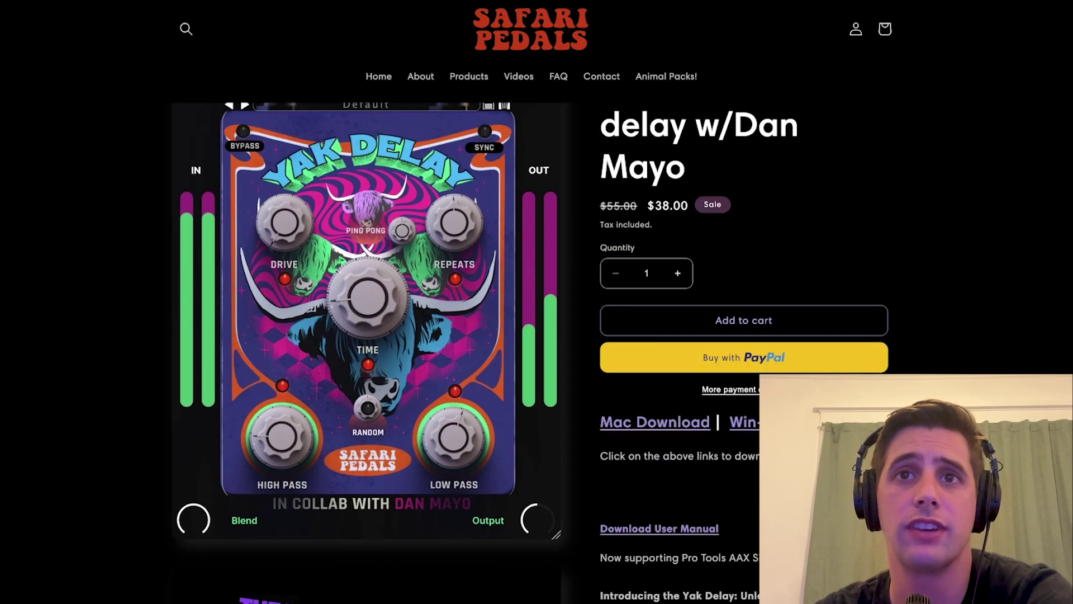